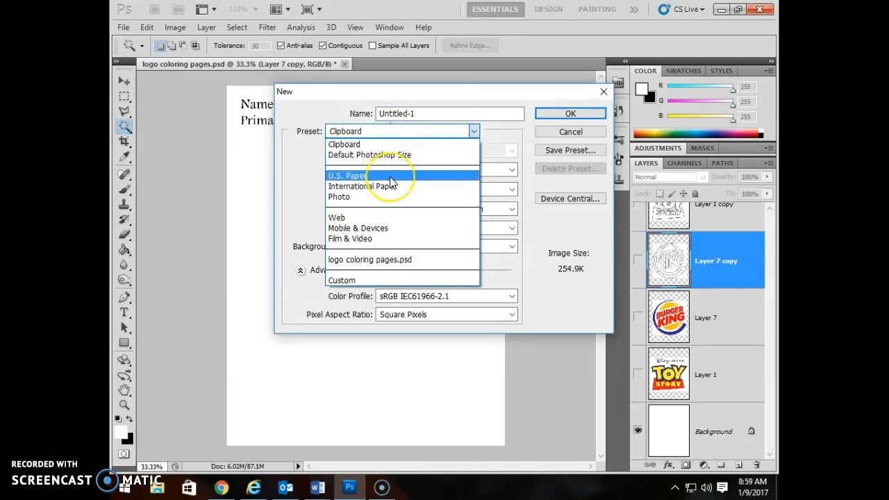
- Create a new document from the U.S. Paper preset at Letter size, 8.5 x 11 inches, 300 pixels/inch, RGB Color
left_click(390, 178)
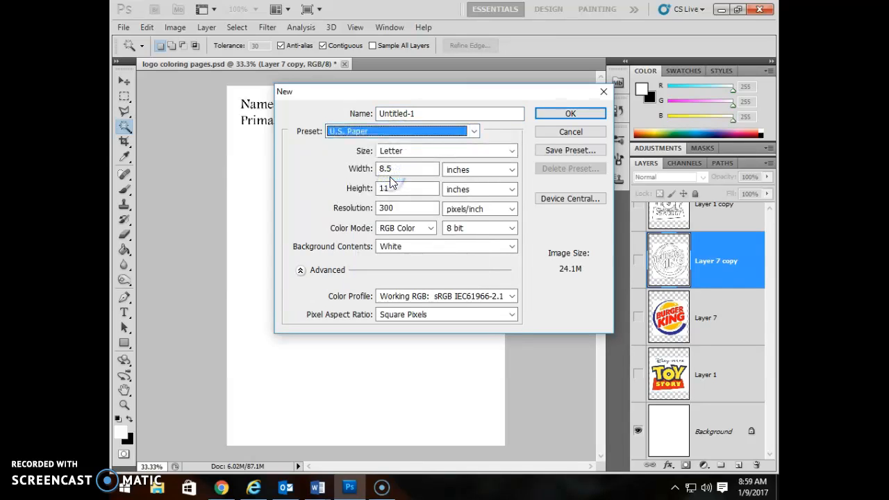
left_click(392, 191)
left_click(390, 210)
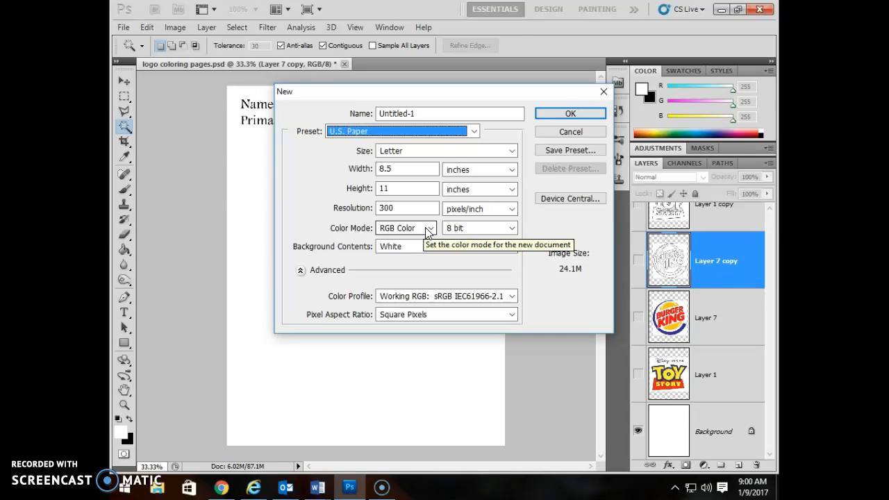
left_click(566, 114)
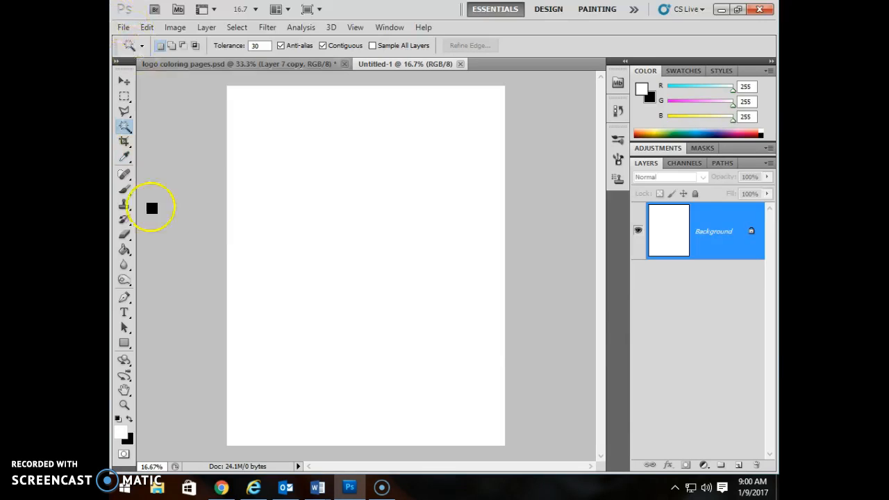
- Switch to Chrome, close the open image preview and search Google Images for "clip art teapot"
left_click(221, 490)
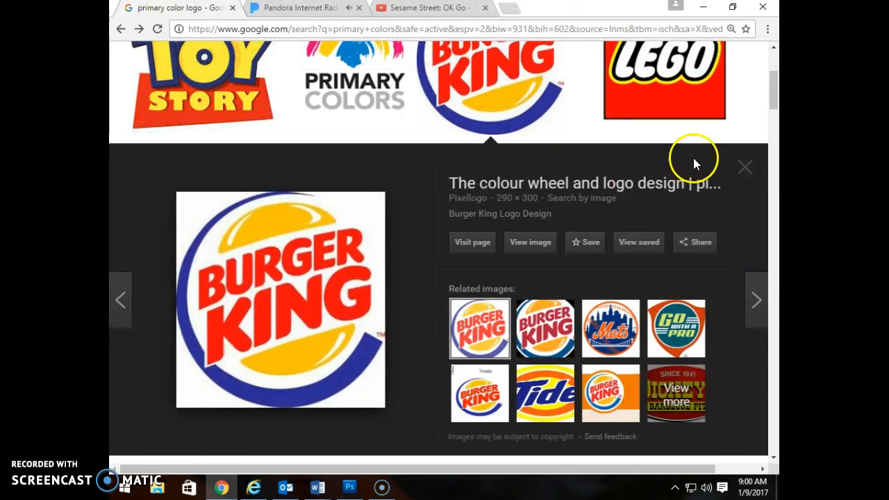
left_click(744, 164)
left_click_drag(776, 104, 776, 56)
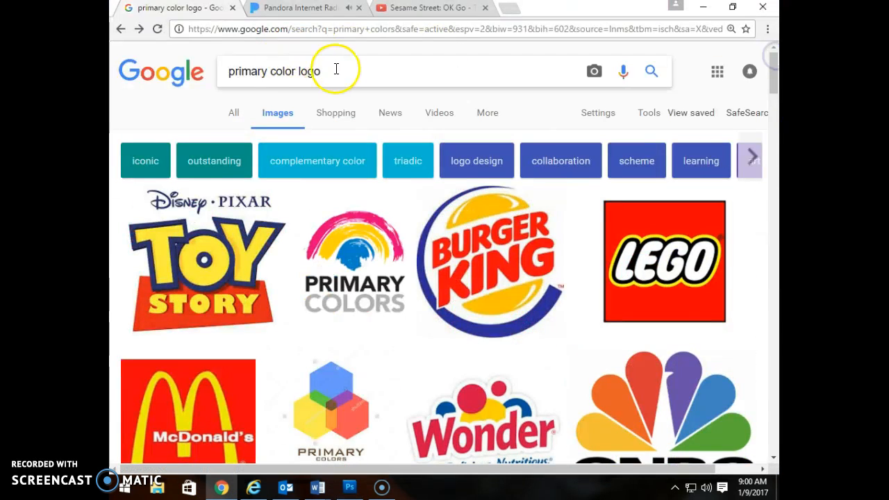
left_click_drag(336, 70, 114, 72)
type("clip")
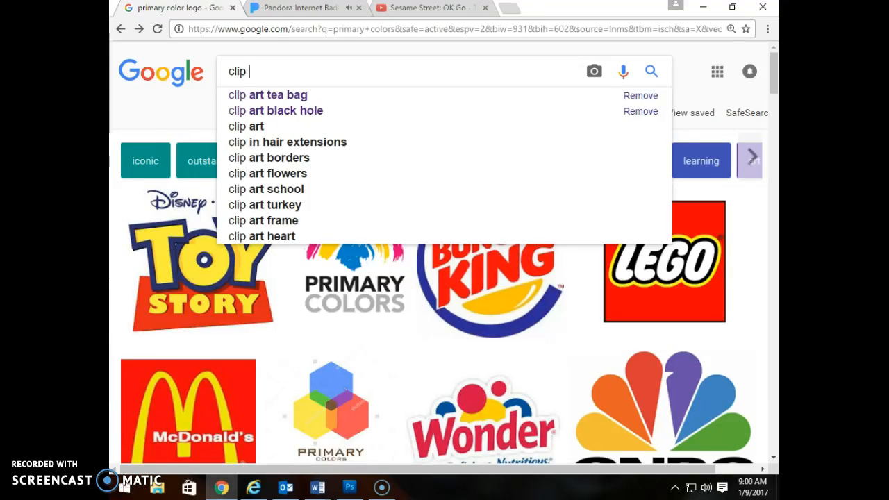
type("art ")
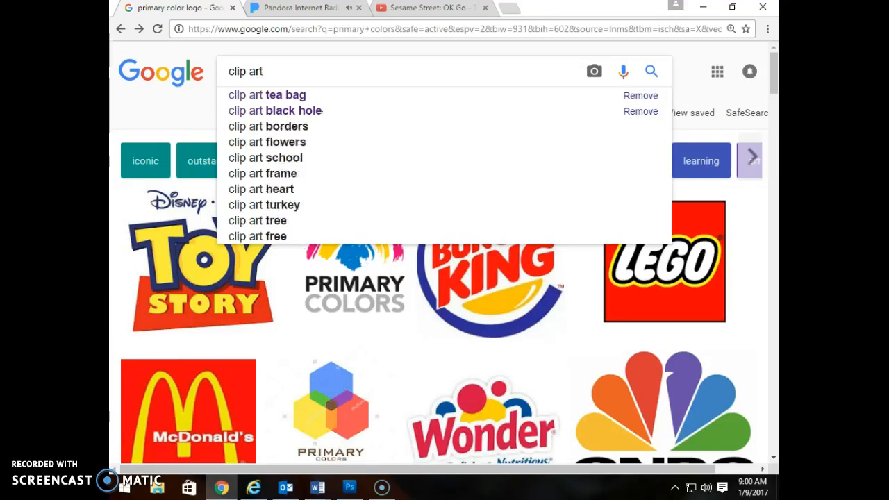
type("teapot")
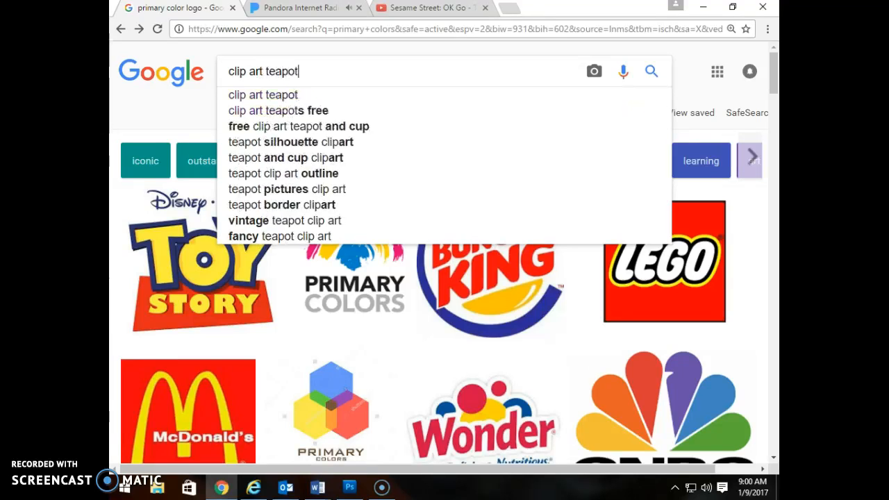
key("Return")
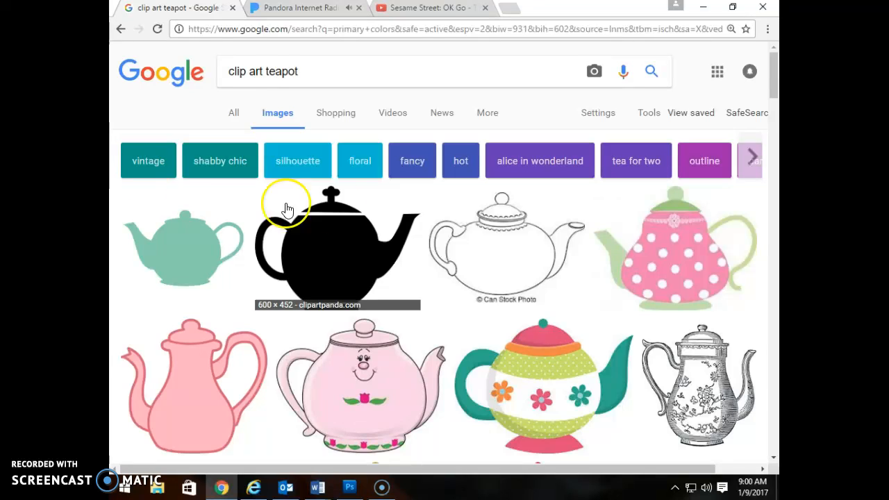
- Copy the black Can Stock Photo teapot silhouette from the related images and paste it into the blank Photoshop document
left_click(364, 243)
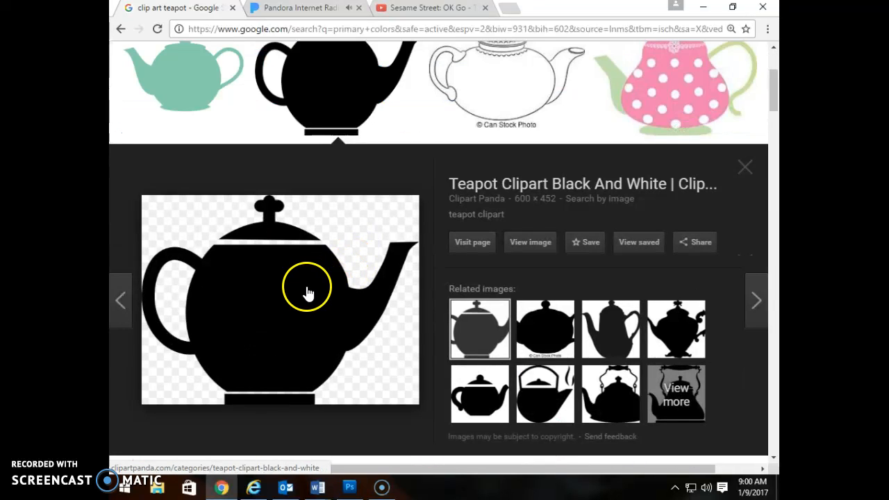
left_click(552, 334)
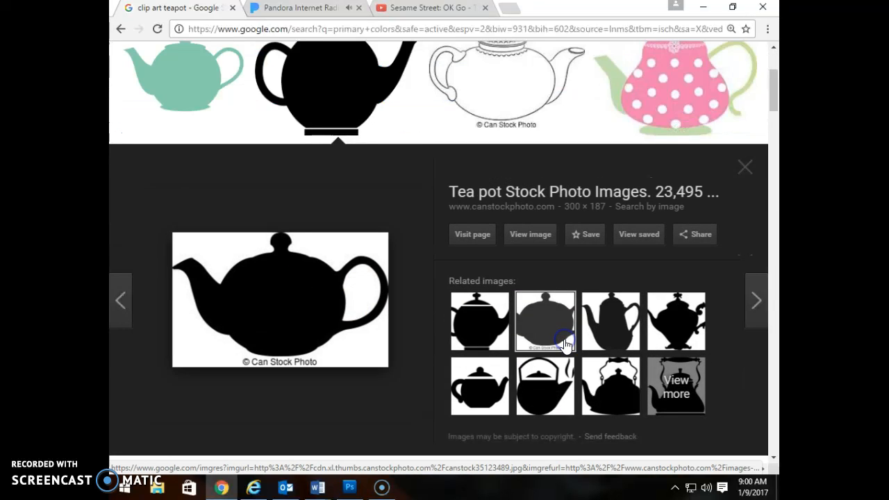
right_click(281, 320)
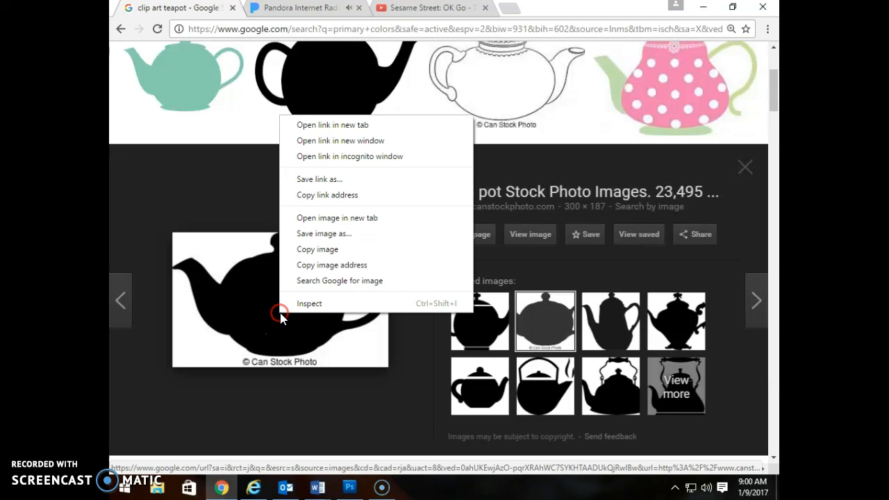
left_click(301, 250)
key("alt+Tab")
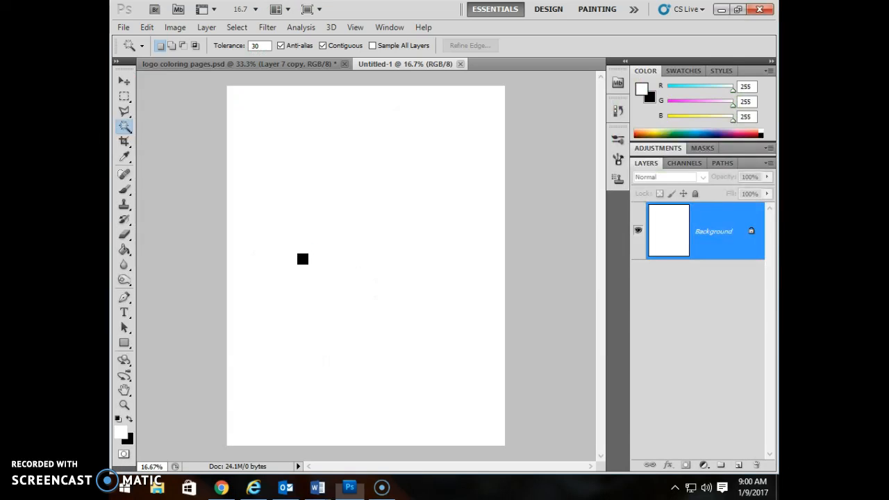
key("ctrl+v")
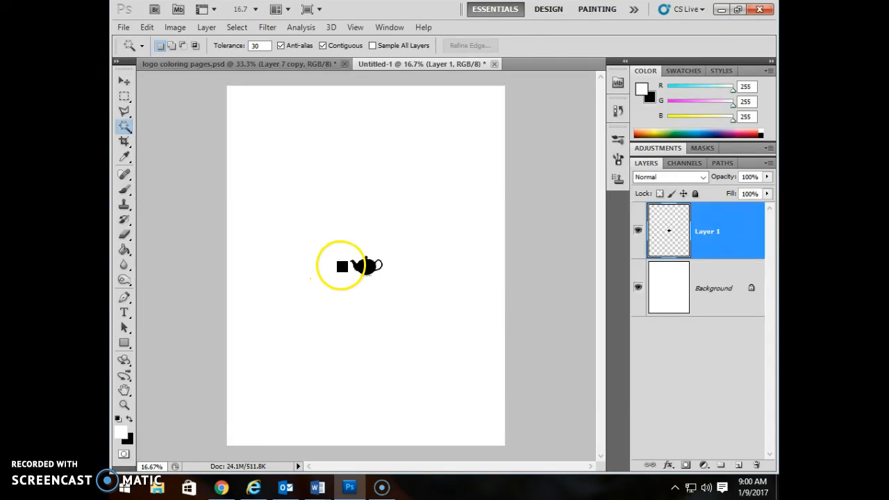
- Scale the pasted teapot up proportionally to about 329% with Free Transform
key("ctrl+t")
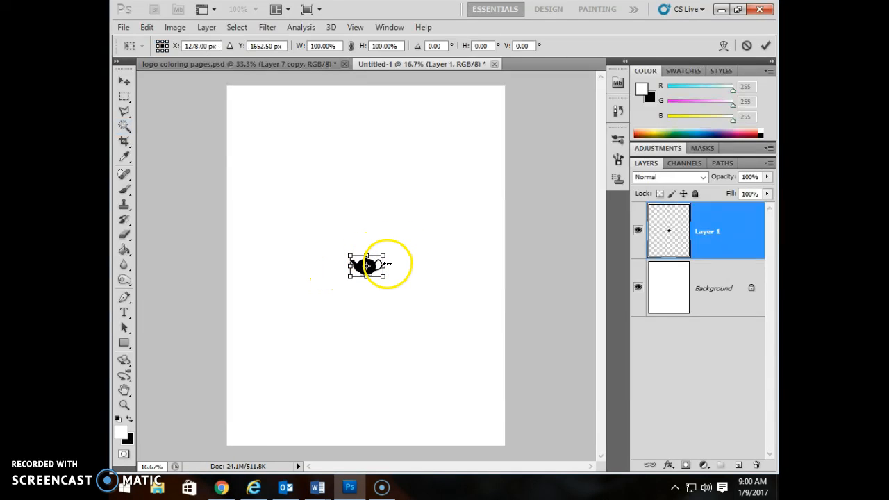
left_click_drag(383, 257, 459, 211)
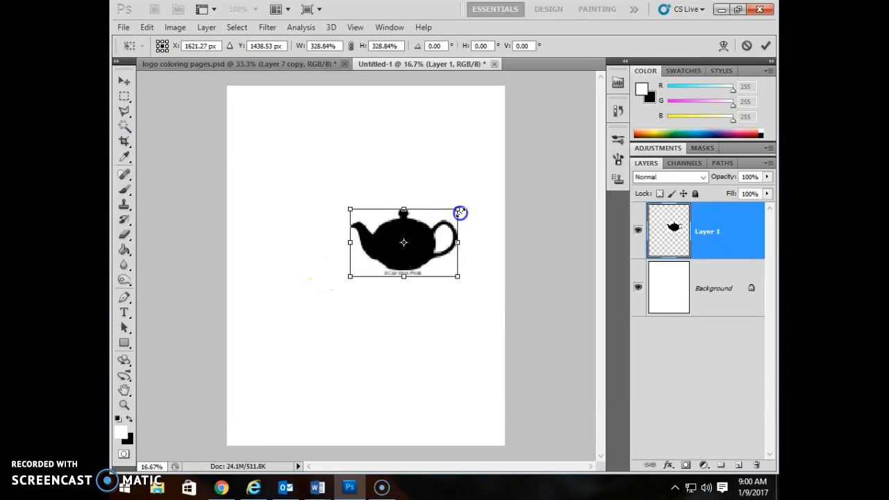
key("Return")
key("w")
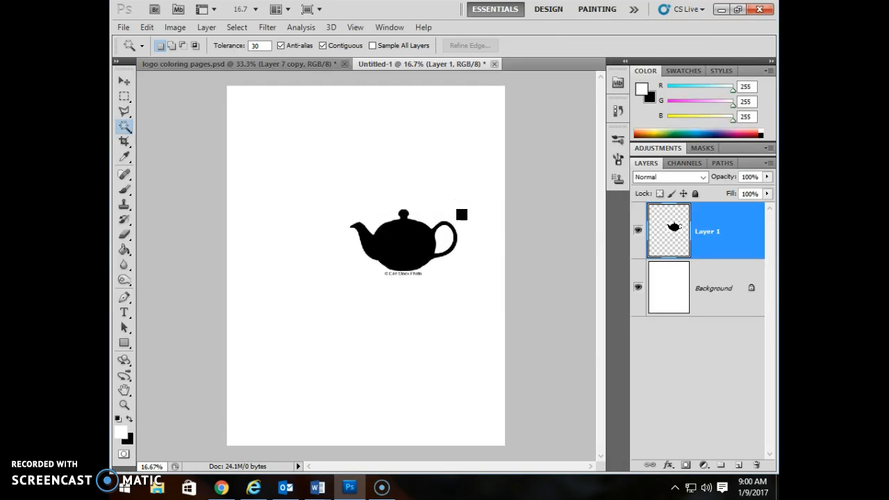
left_click(439, 196)
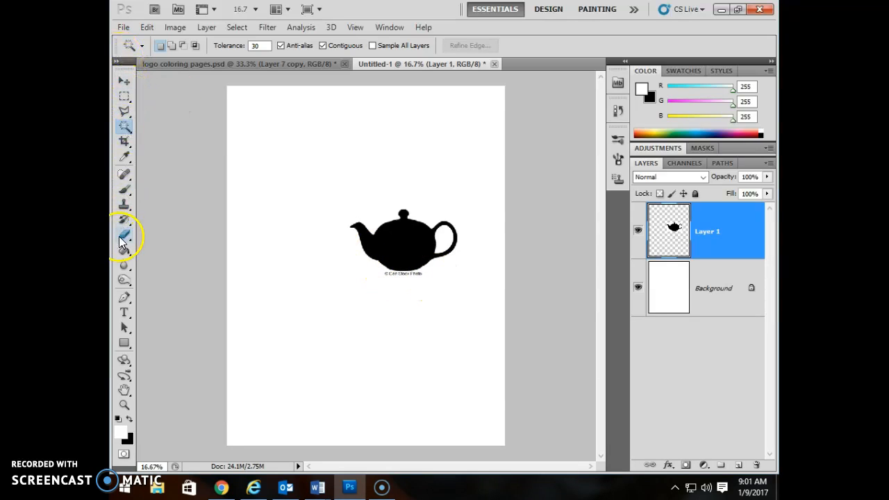
- Try deleting the "© Can Stock Photo" caption below the teapot with a rectangular selection, then undo the deletion and deselect
left_click(125, 98)
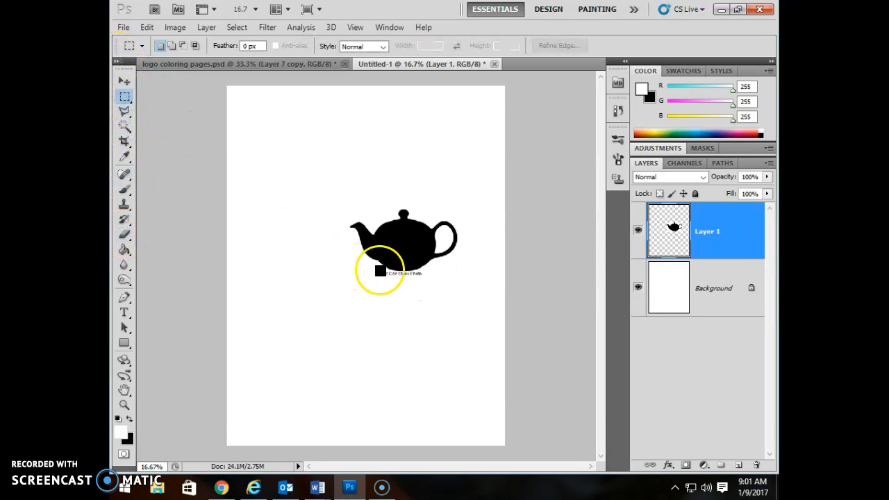
left_click_drag(379, 272, 454, 291)
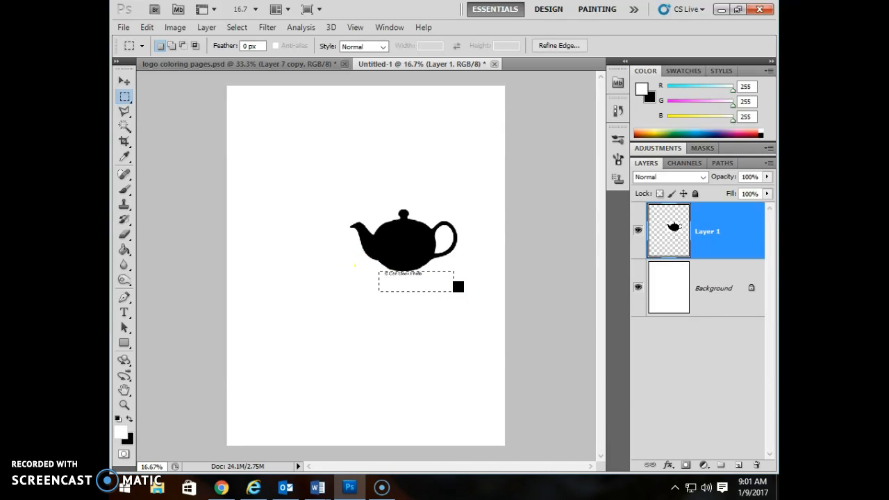
key("ctrl+plus")
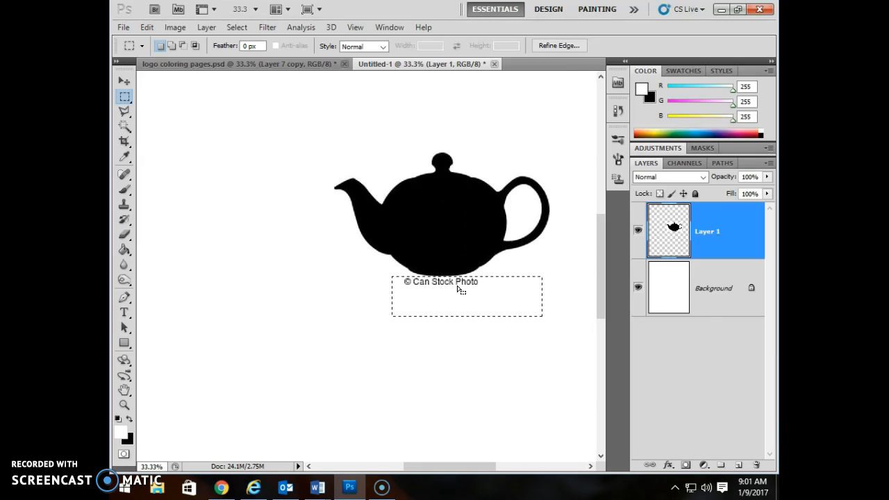
key("Delete")
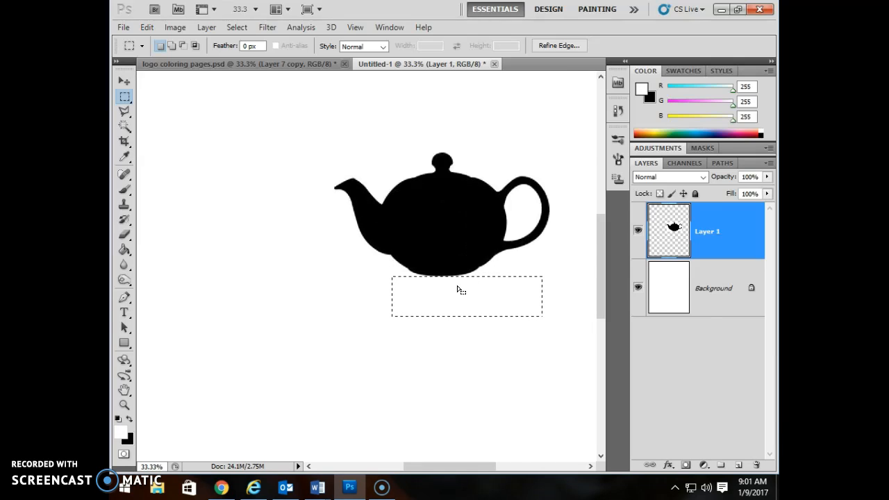
key("ctrl+z")
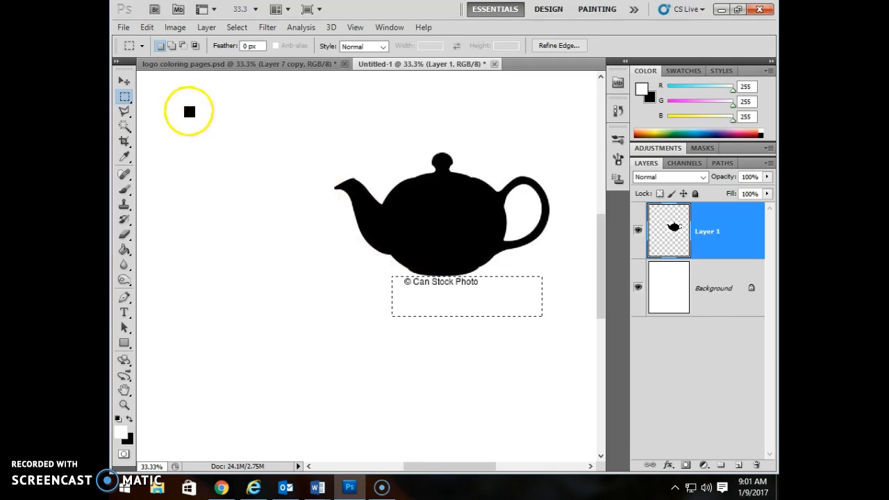
left_click(198, 119)
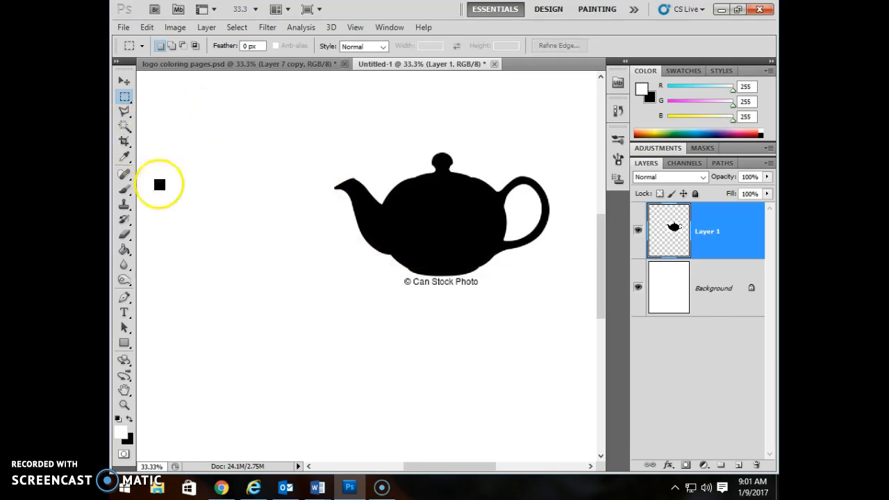
- Erase the "© Can Stock Photo" caption below the teapot using the Eraser with a hard round brush
left_click(125, 237)
left_click(176, 46)
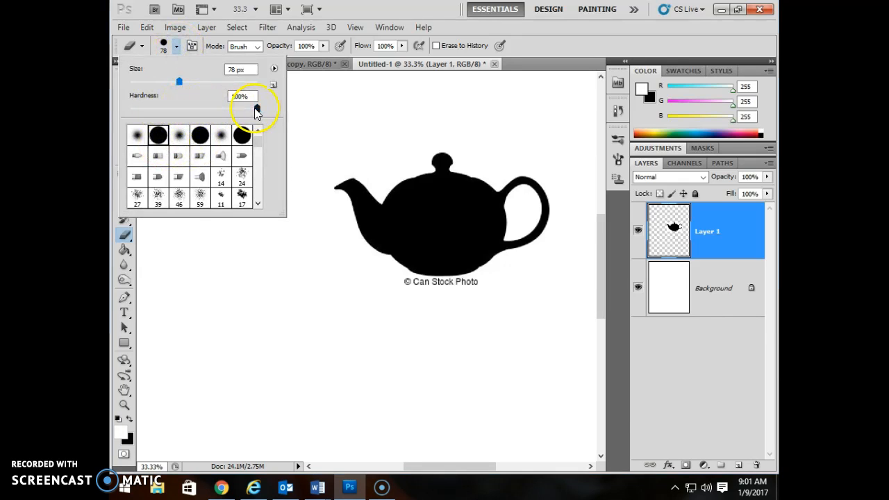
left_click(338, 10)
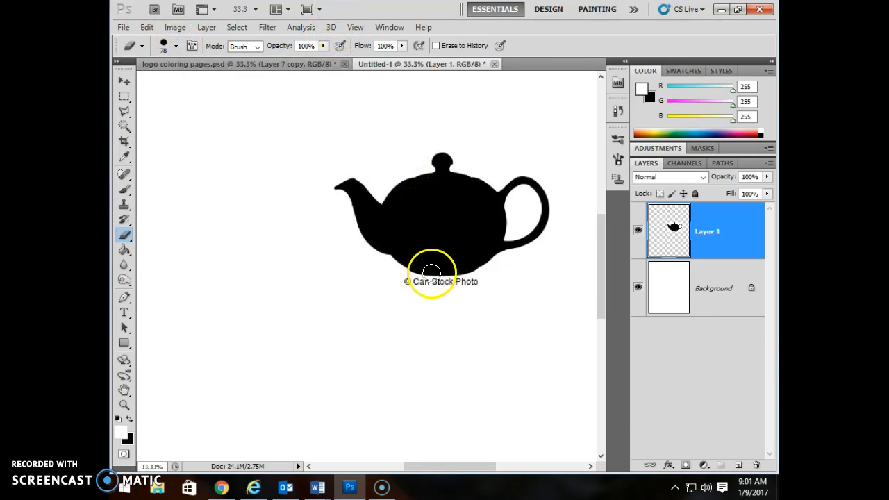
left_click_drag(426, 273, 412, 285)
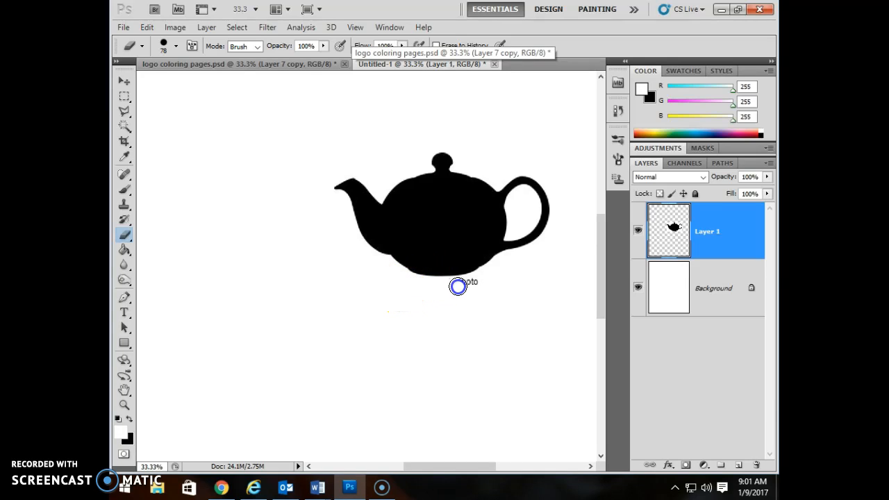
mouse_move(482, 285)
left_mouse_down()
mouse_move(451, 285)
mouse_move(468, 291)
mouse_move(454, 294)
mouse_move(481, 282)
left_mouse_up()
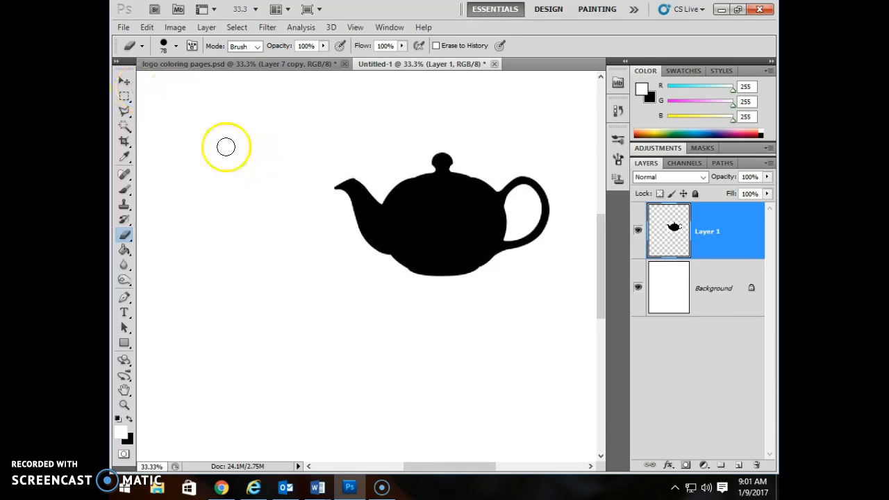
- Hide the Background layer and delete the white areas around the outside of the teapot using the Magic Wand
left_click(125, 125)
left_click(369, 258)
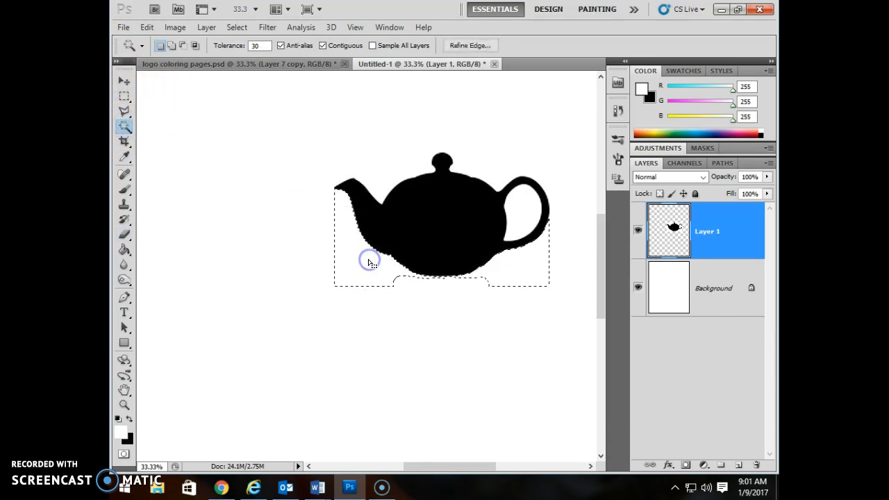
left_click(637, 288)
left_click(386, 175)
left_click(386, 174)
left_click(487, 173)
key("Delete")
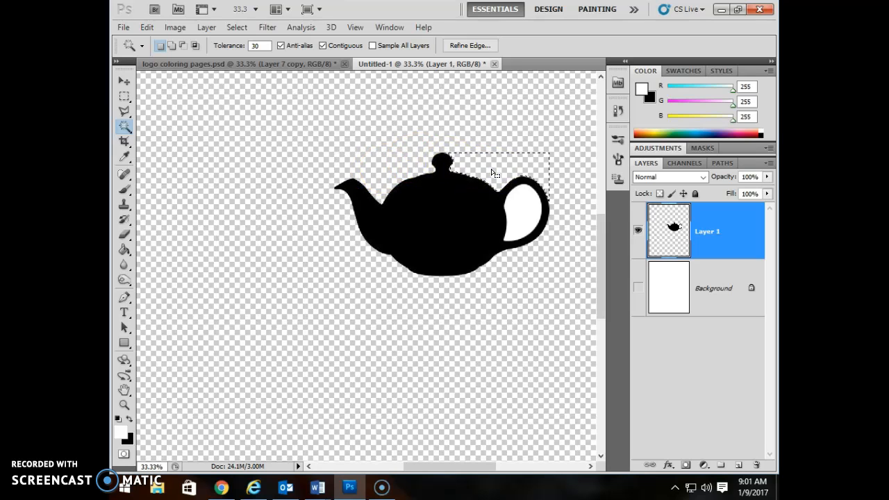
- Delete the white area inside the teapot's handle and clear the selection
left_click(523, 200)
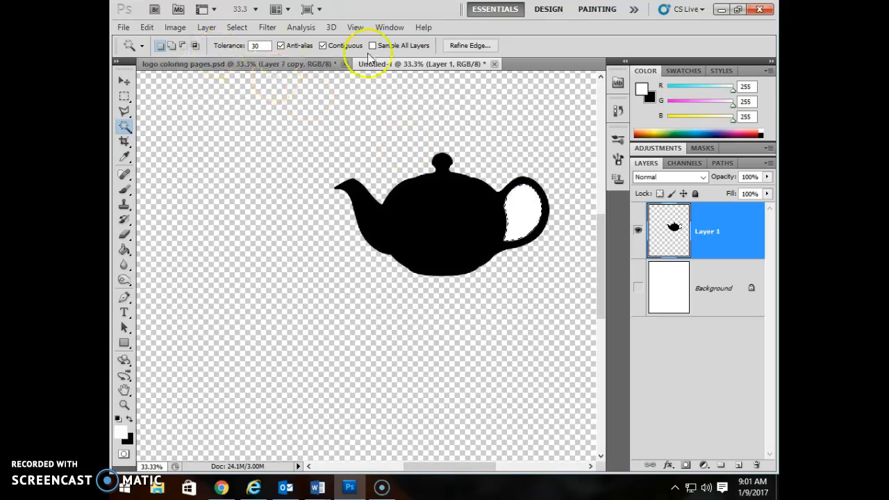
key("Delete")
key("ctrl+d")
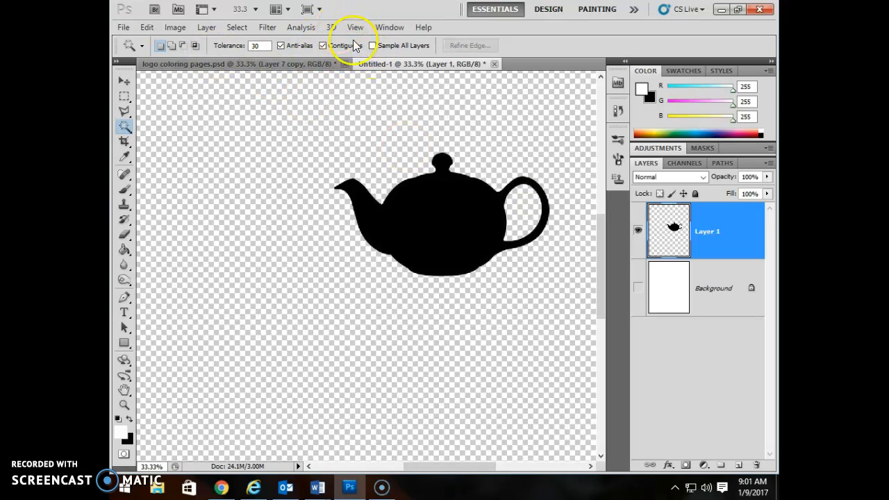
- Start Puppet Warp on Layer 1 and place pins around the teapot's spout, down to where it joins the base
left_click(147, 27)
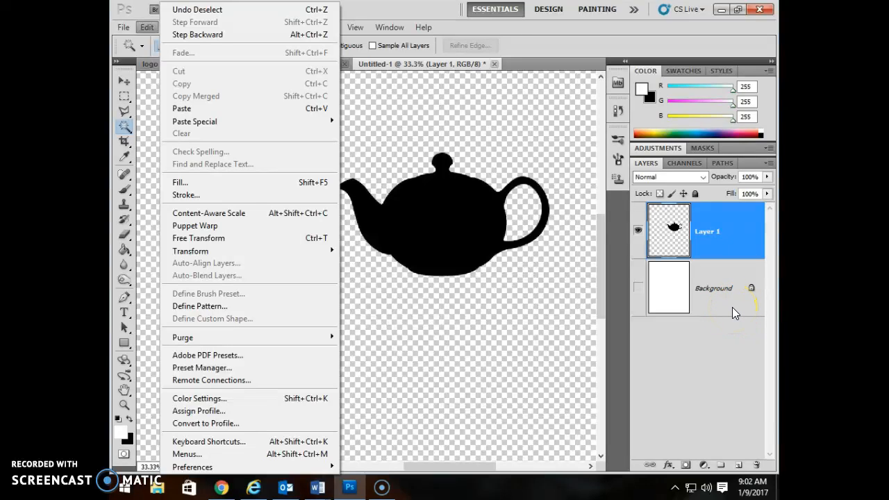
left_click(717, 244)
left_click(203, 226)
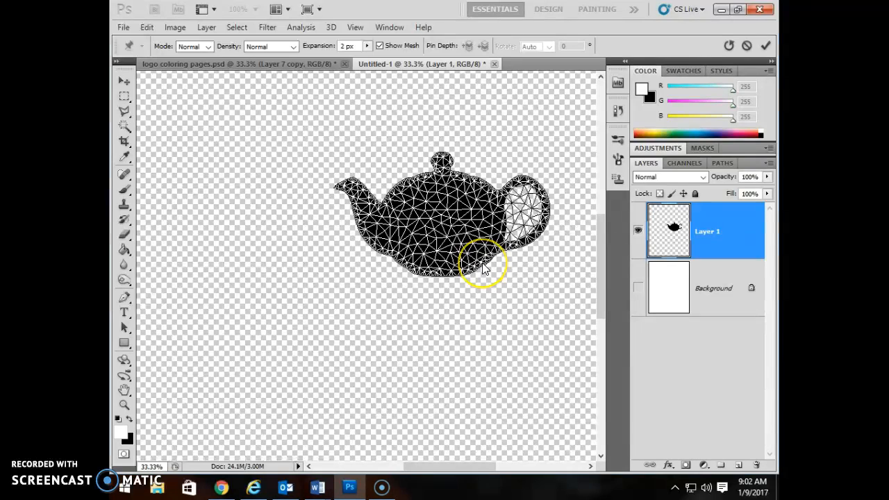
left_click(339, 184)
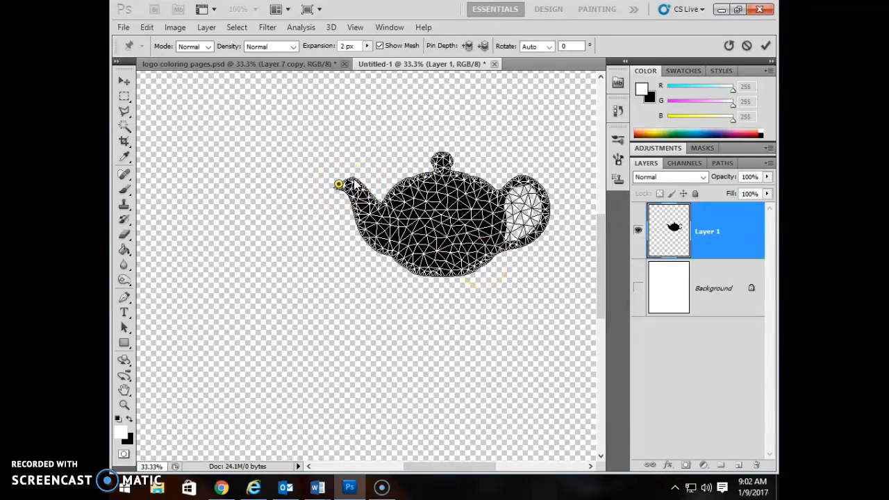
left_click(353, 178)
left_click(359, 224)
left_click(382, 205)
left_click(392, 253)
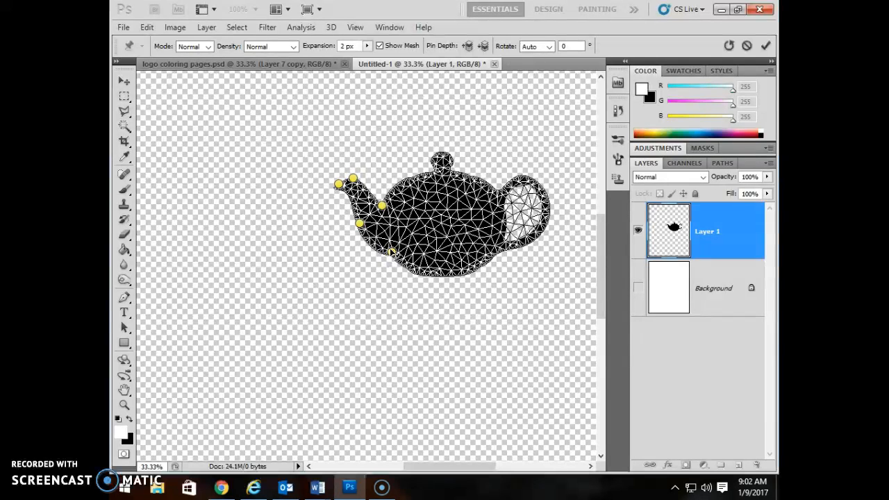
- Place warp pins along the teapot's bottom edge and around the outside of its handle
left_click(420, 271)
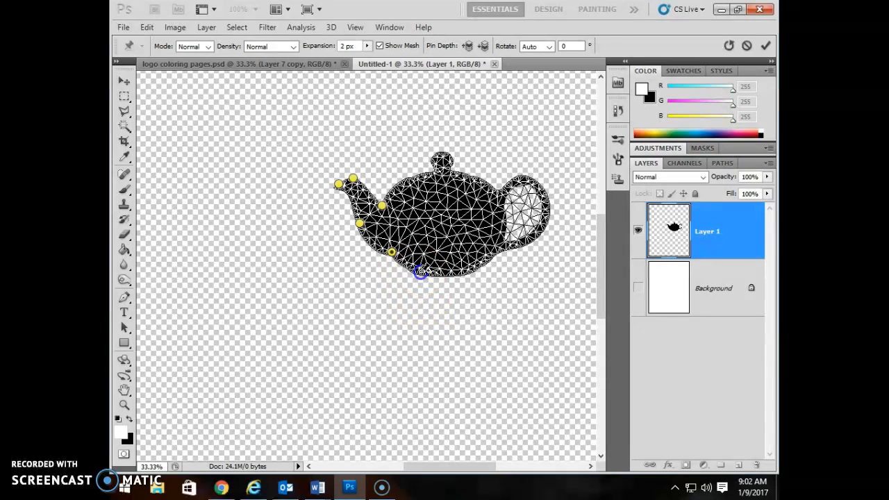
left_click(471, 269)
left_click(502, 246)
left_click(540, 226)
left_click(543, 198)
left_click(524, 178)
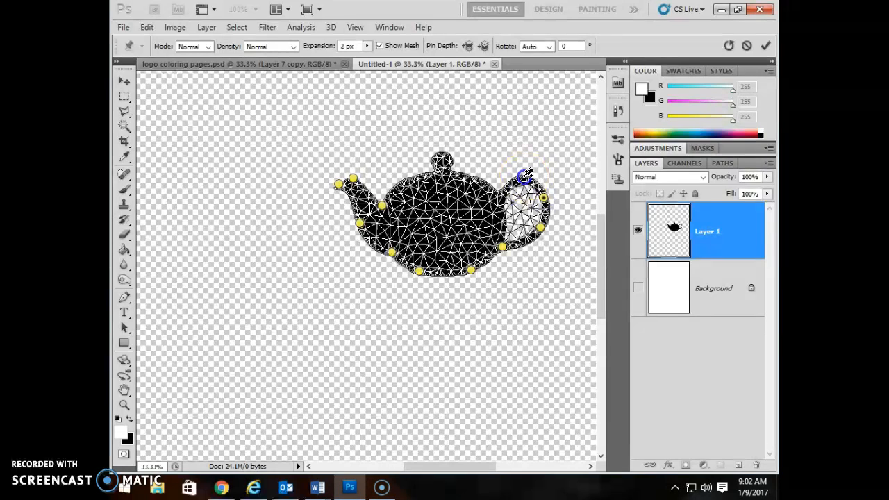
- Place warp pins along the teapot's upper edge, on the lid's knob and on both sides of the knob
left_click(501, 192)
left_click(474, 177)
left_click(442, 152)
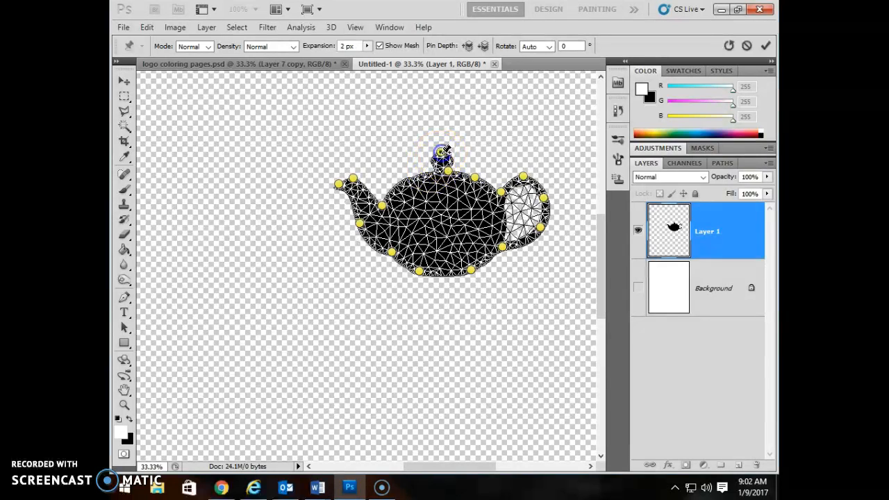
left_click(432, 174)
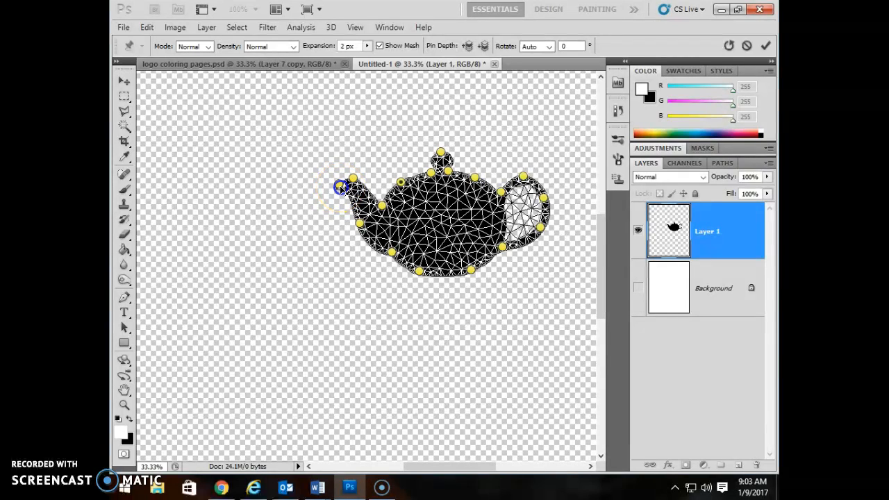
- Reshape the spout tip to point upward and pull the lid's knob and the pins beside it higher
mouse_move(343, 183)
left_mouse_down()
mouse_move(347, 152)
mouse_move(353, 176)
left_mouse_up()
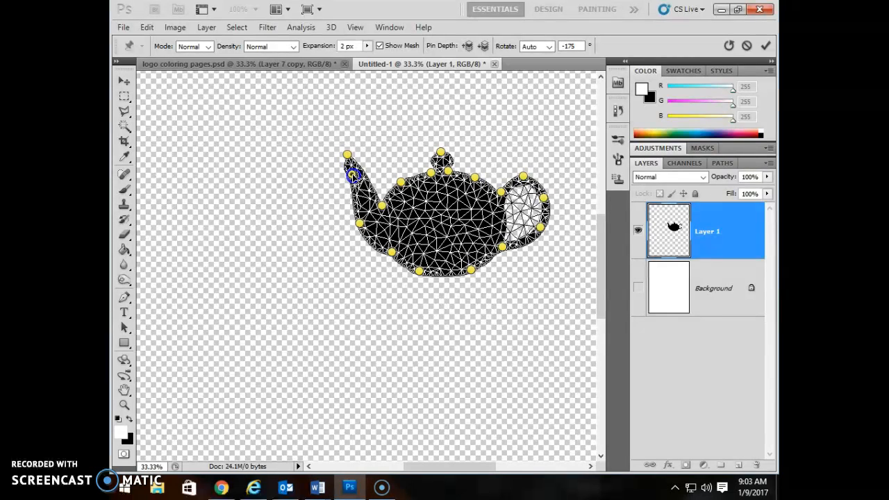
left_click_drag(440, 153, 443, 141)
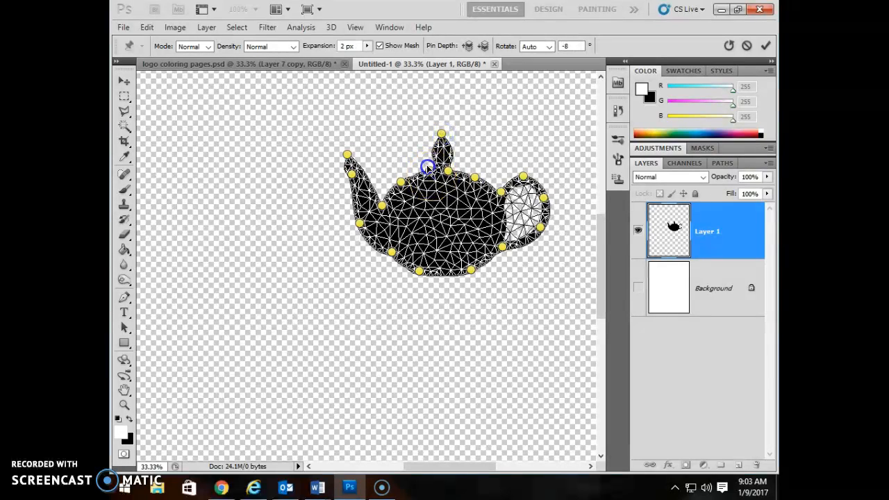
left_click(425, 162)
left_click_drag(452, 174, 458, 162)
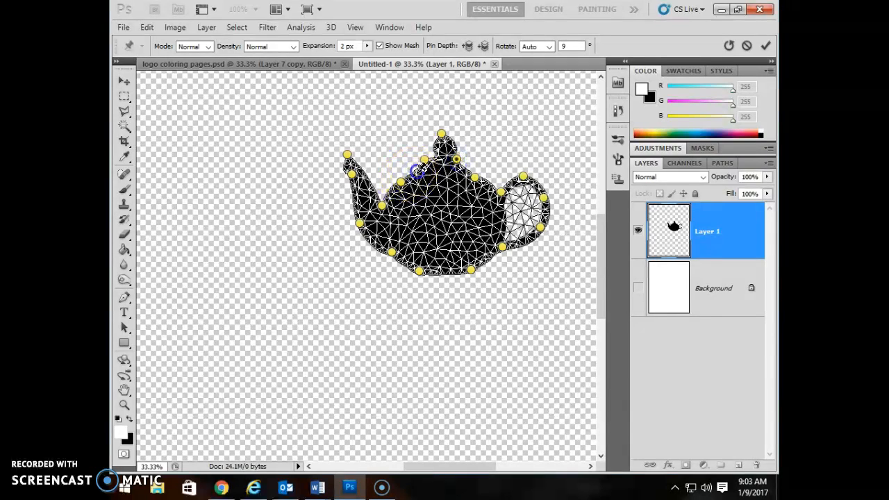
- Pull the teapot's shoulders outward, raise the spout's lower pin, and bend the outer side of the handle inward
left_click_drag(416, 172, 414, 171)
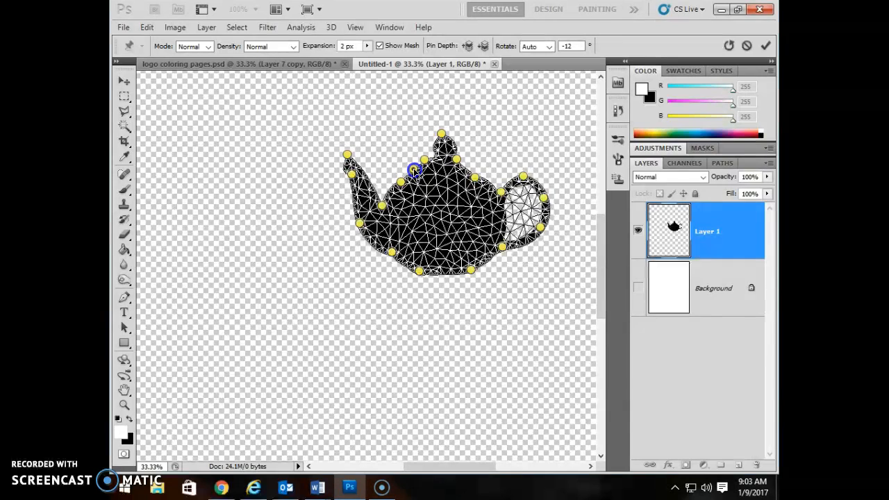
left_click_drag(401, 182, 399, 179)
left_click_drag(474, 178, 479, 171)
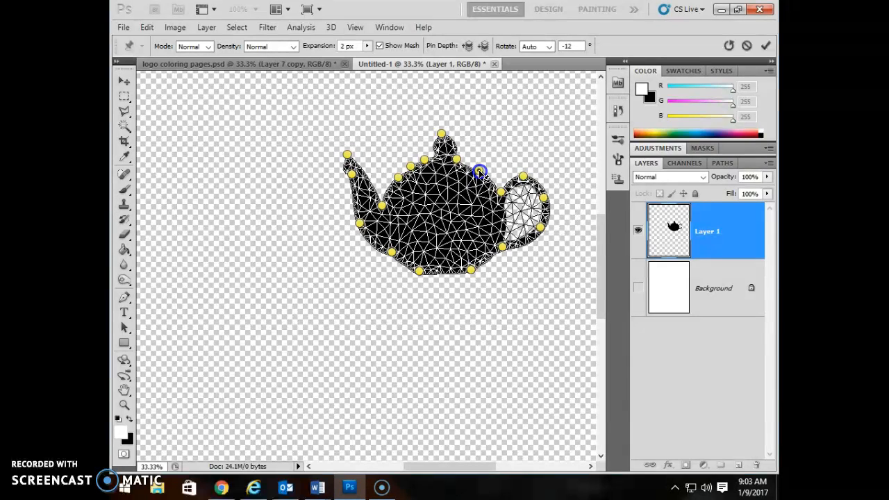
mouse_move(359, 221)
left_mouse_down()
mouse_move(366, 222)
mouse_move(362, 210)
left_mouse_up()
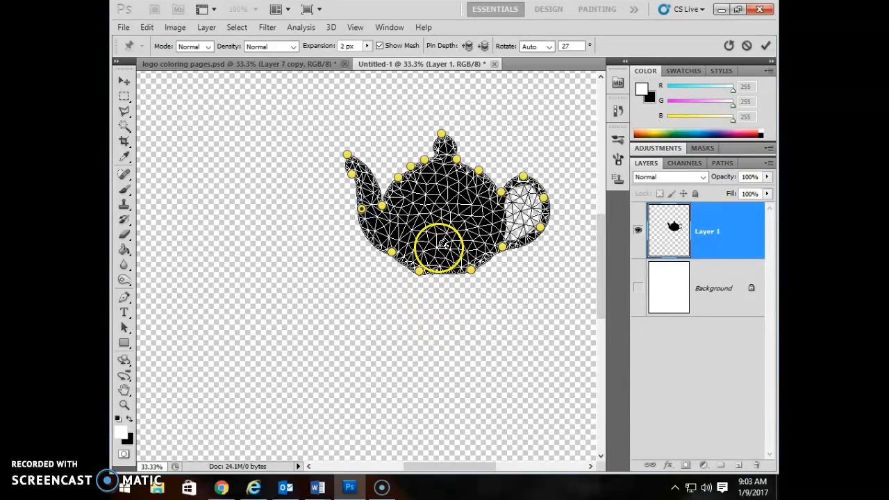
left_click_drag(541, 226, 536, 202)
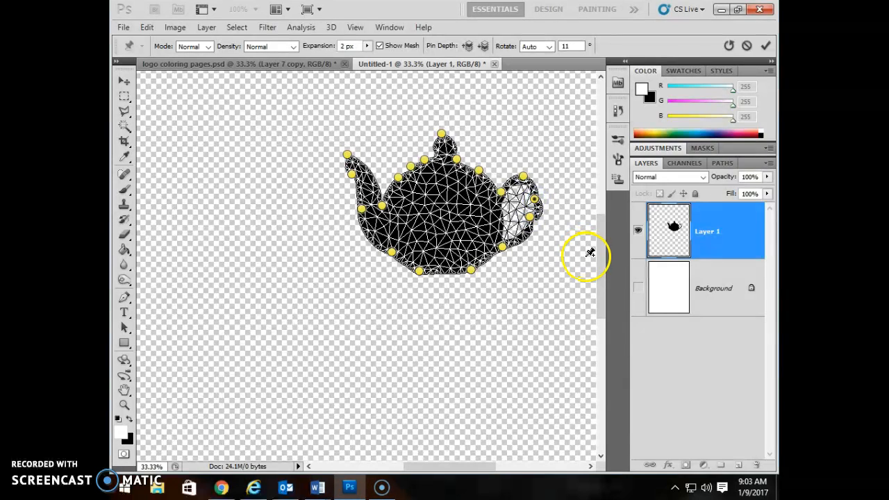
- Narrow the teapot's base by moving its pins inward, add a pin at its centre, and apply the warp
left_click_drag(472, 270, 432, 275)
left_click(443, 267)
left_click_drag(445, 270, 448, 277)
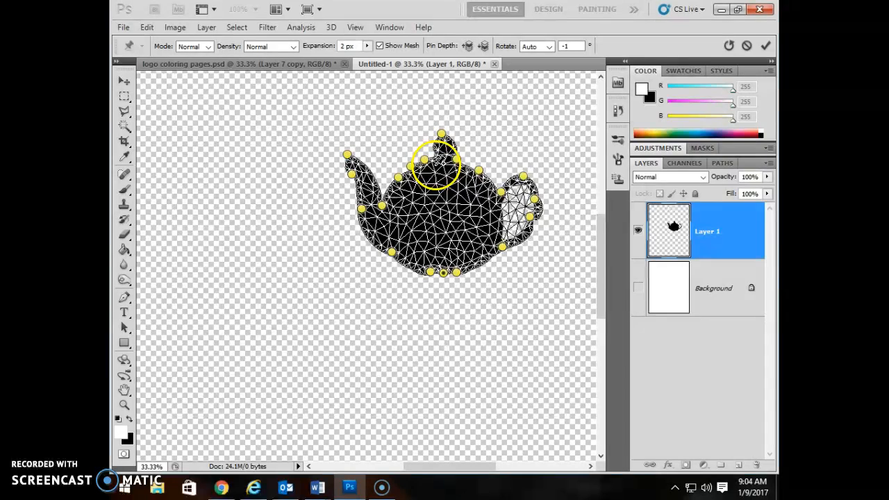
left_click(392, 250)
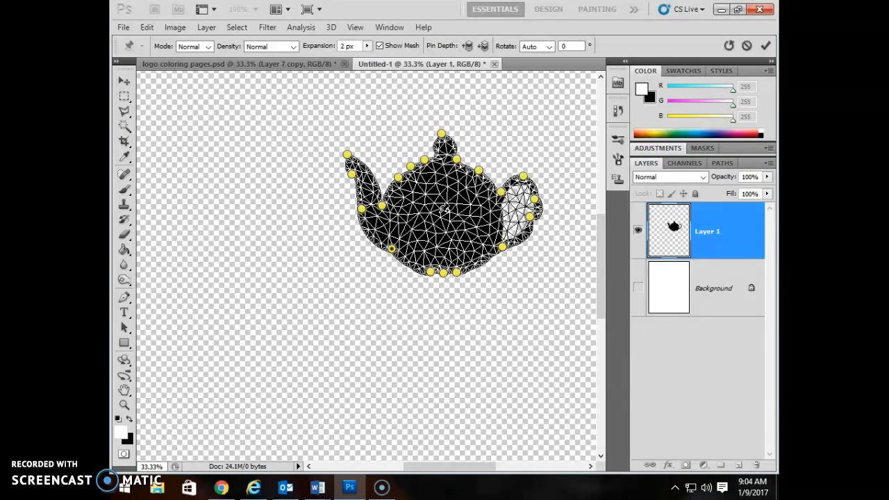
key("Return")
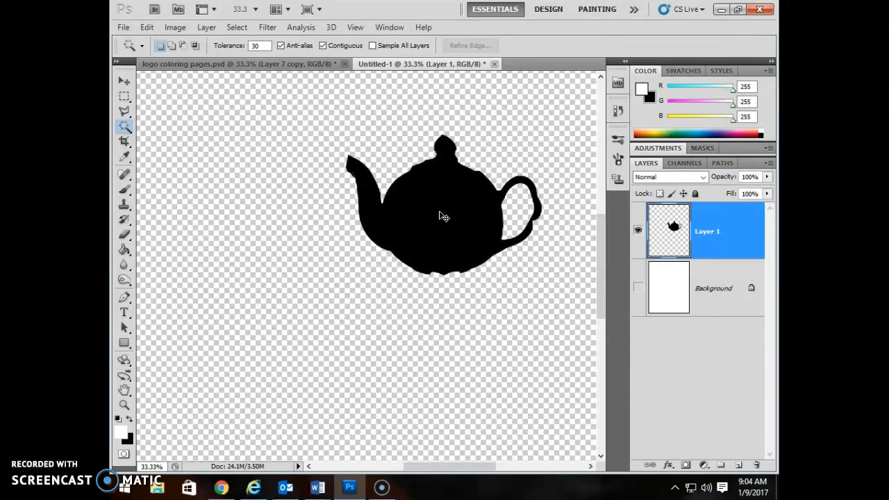
- Undo and redo the warp to compare the teapot before and after
key("ctrl+z")
key("ctrl+z")
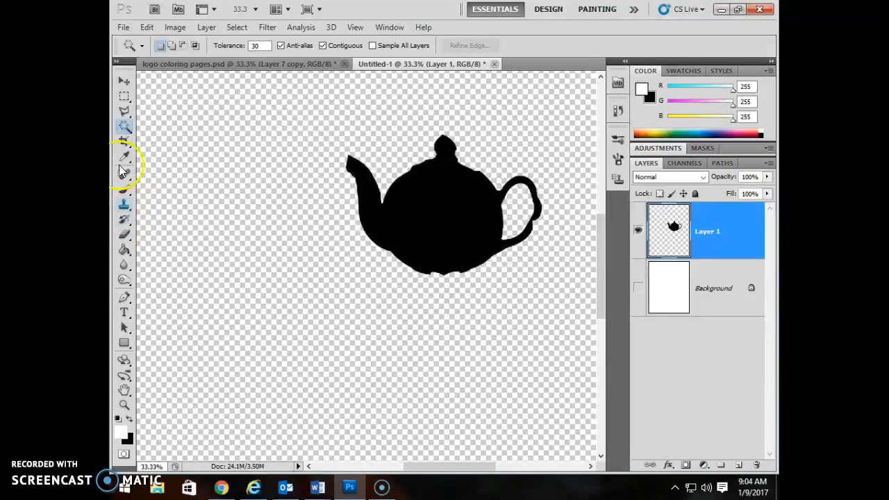
- Flatten the teapot's base by removing its uneven bottom edge with a rectangular selection, then deselect
left_click(123, 97)
left_click_drag(405, 269, 541, 287)
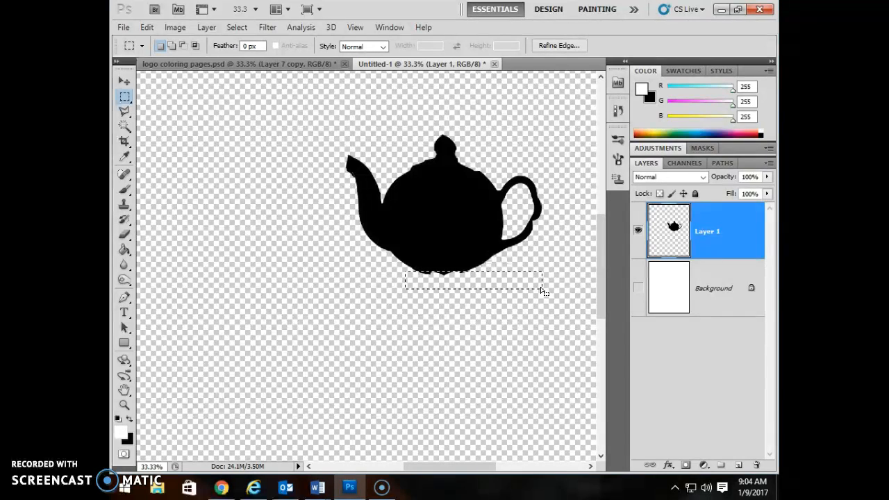
key("ctrl+c")
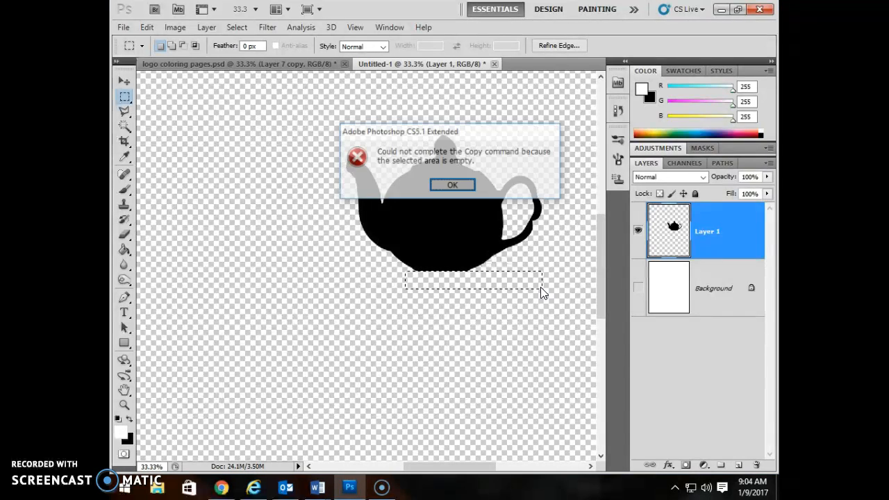
left_click(452, 186)
left_click(460, 222)
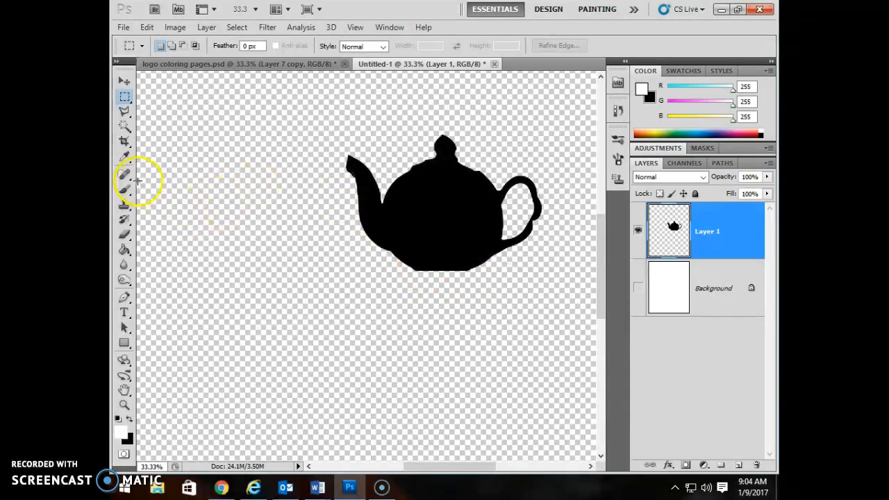
- Erase the knob from the teapot's lid and smooth the upper edge with the Eraser
left_click(123, 234)
mouse_move(397, 118)
left_mouse_down()
mouse_move(401, 152)
mouse_move(439, 142)
mouse_move(463, 148)
mouse_move(425, 148)
mouse_move(476, 157)
left_mouse_up()
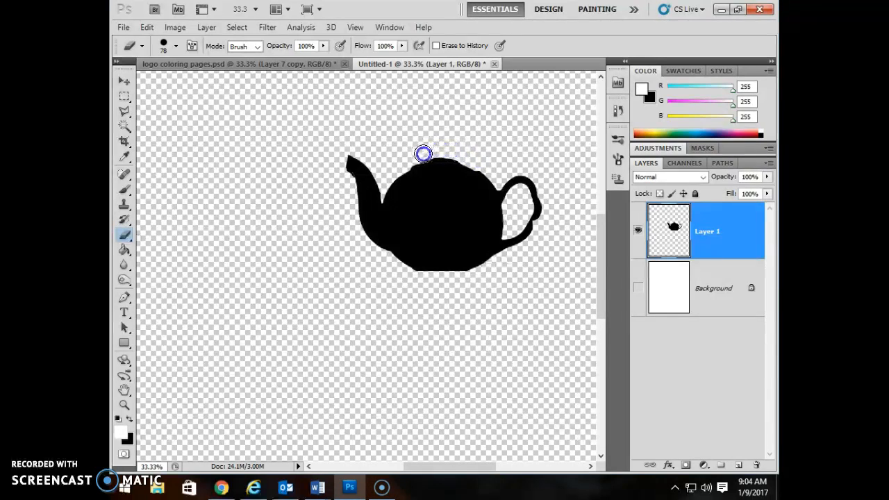
mouse_move(410, 161)
left_mouse_down()
mouse_move(465, 141)
mouse_move(490, 171)
left_mouse_up()
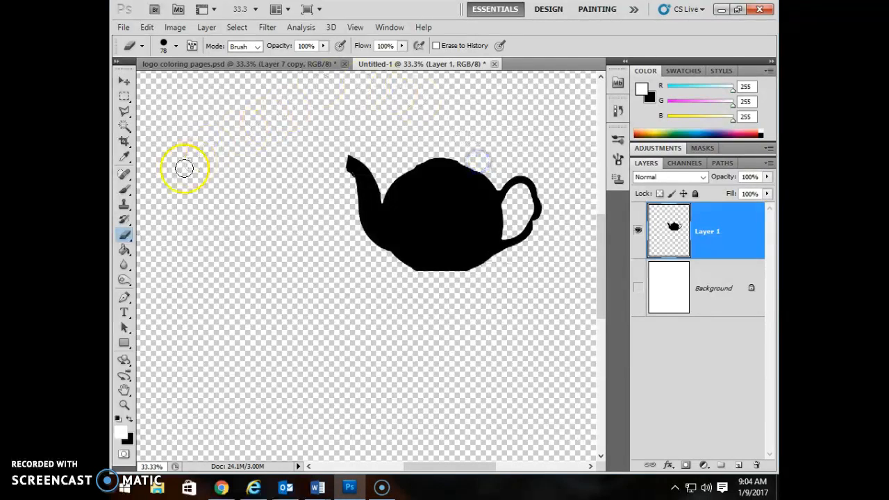
- Set the foreground color to black and choose the 327 px treble clef brush for the Brush tool
left_click(130, 417)
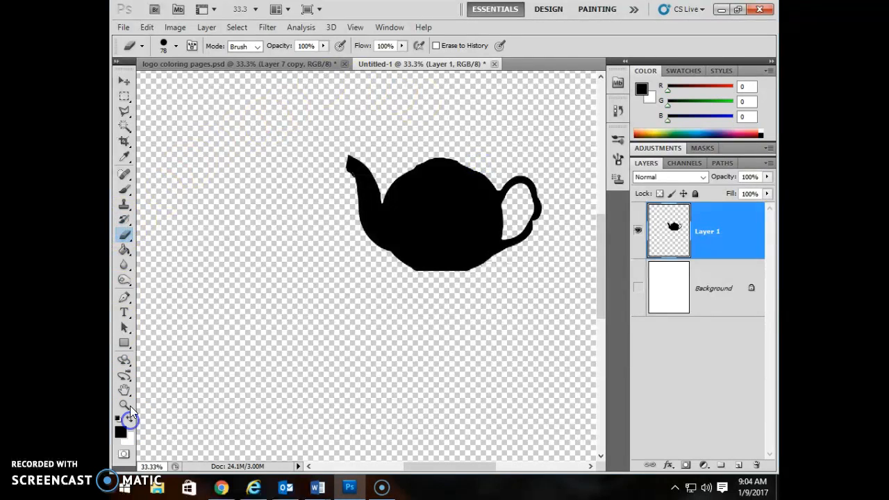
left_click(124, 189)
left_click(179, 47)
left_click_drag(258, 148, 266, 182)
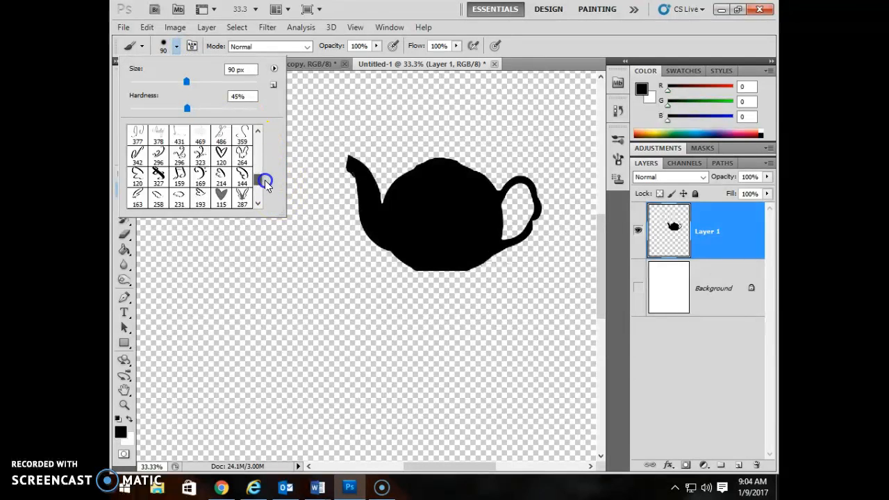
left_click(158, 177)
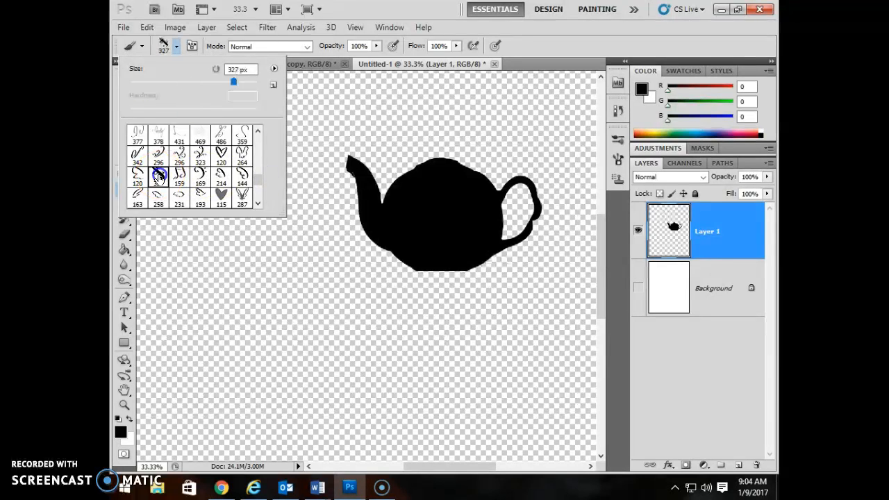
left_click(161, 171)
left_click(348, 7)
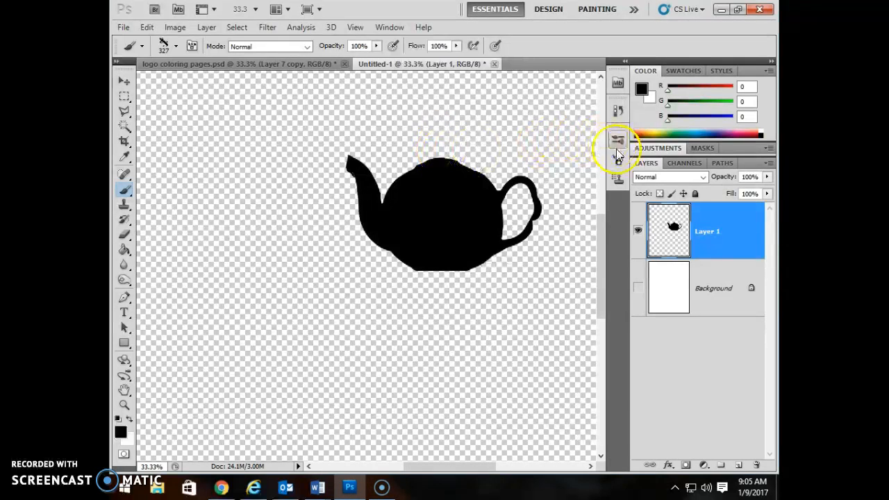
- Rotate the treble clef brush tip to an angle of -55° with a size of 322 px
left_click(388, 27)
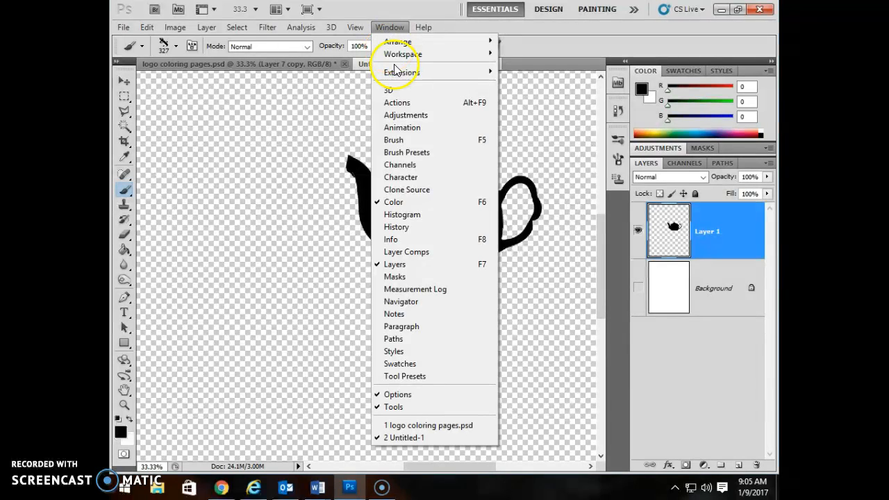
left_click(399, 141)
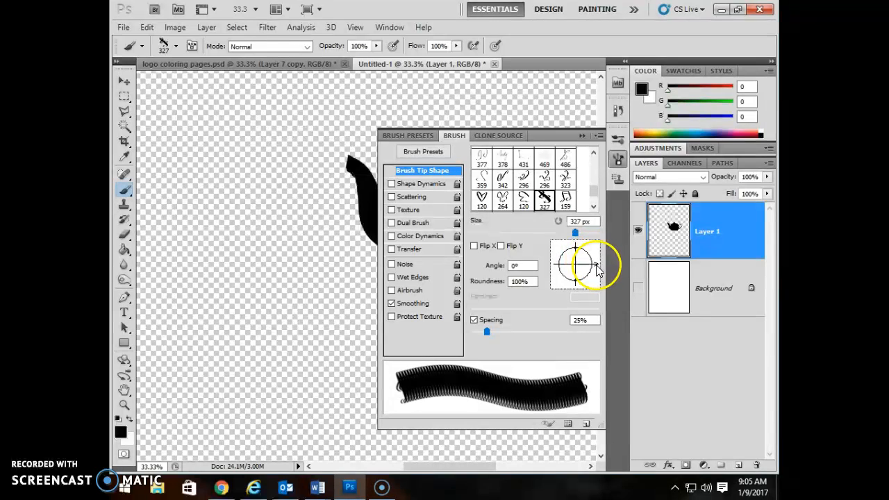
left_click_drag(596, 262, 595, 276)
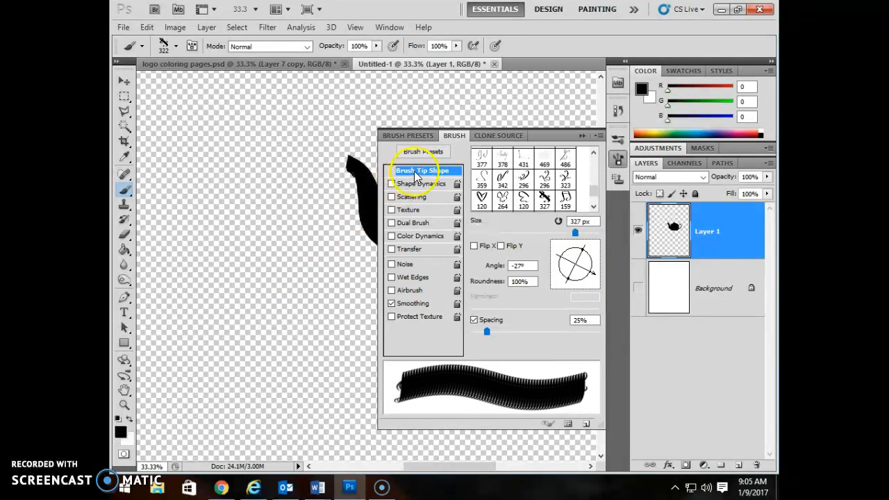
left_click(582, 134)
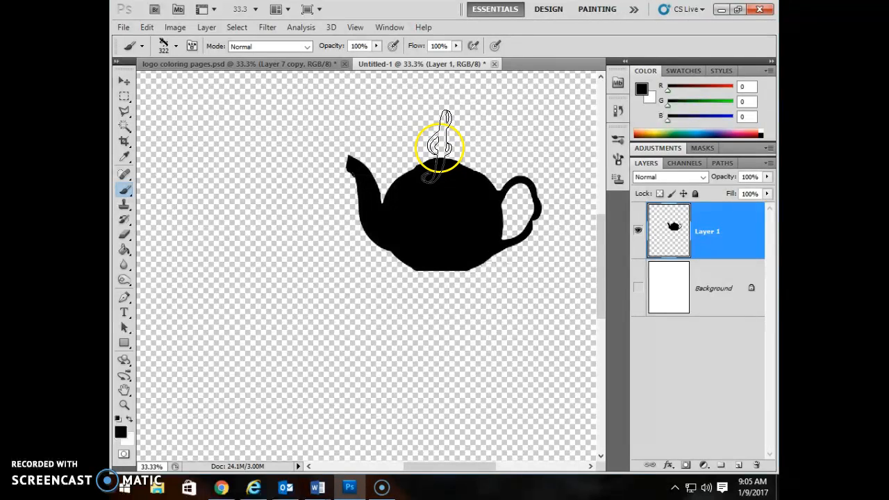
left_click(618, 159)
left_click_drag(596, 264, 584, 279)
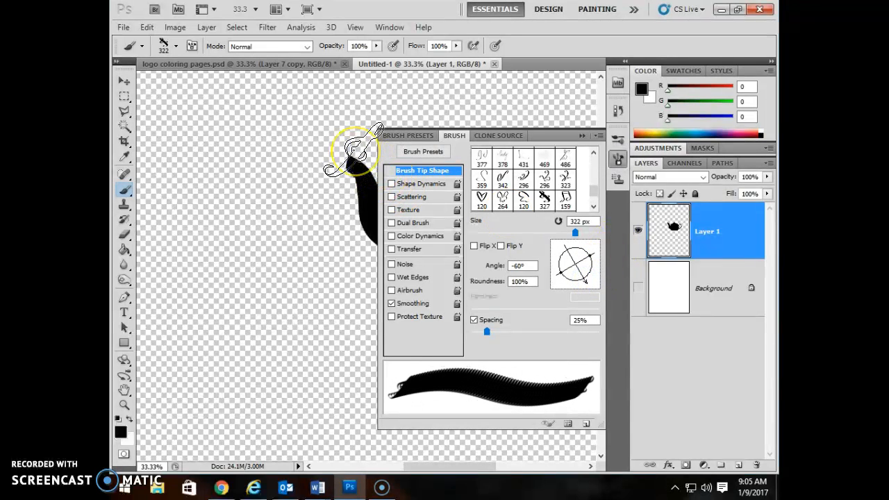
left_click(587, 282)
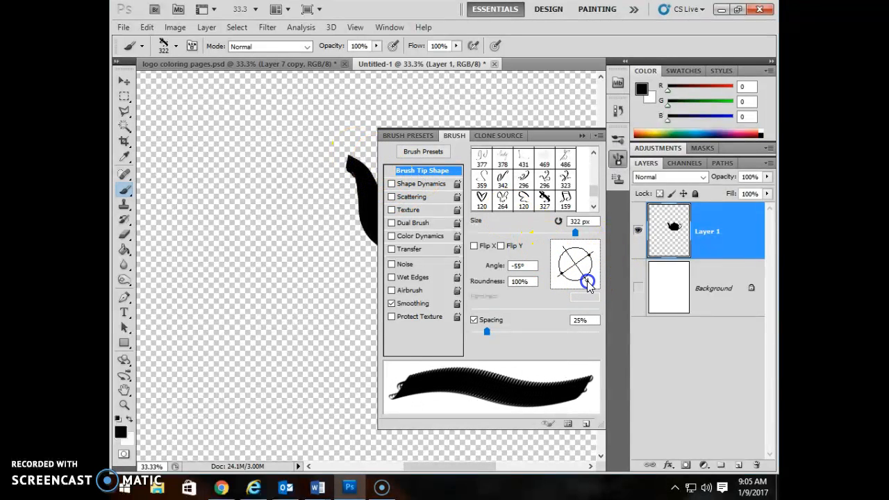
left_click(584, 135)
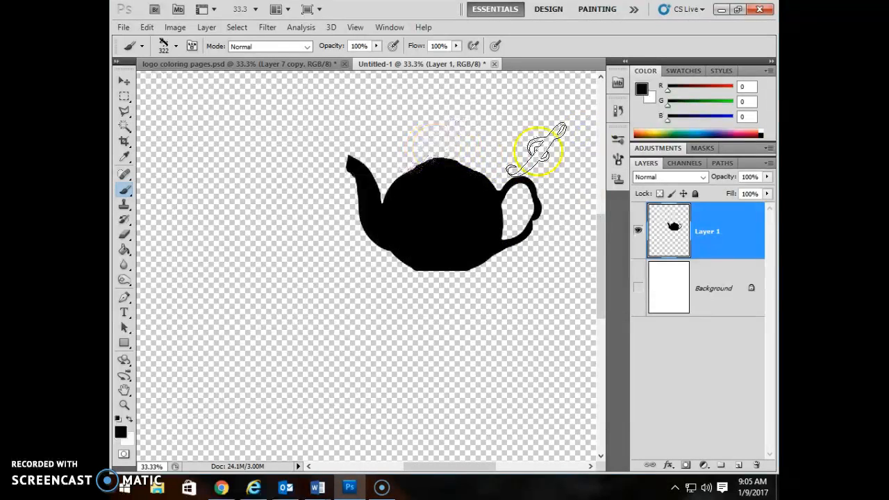
- Set the treble clef brush angle to -66° and stamp it in black on top of the teapot's lid
left_click(614, 158)
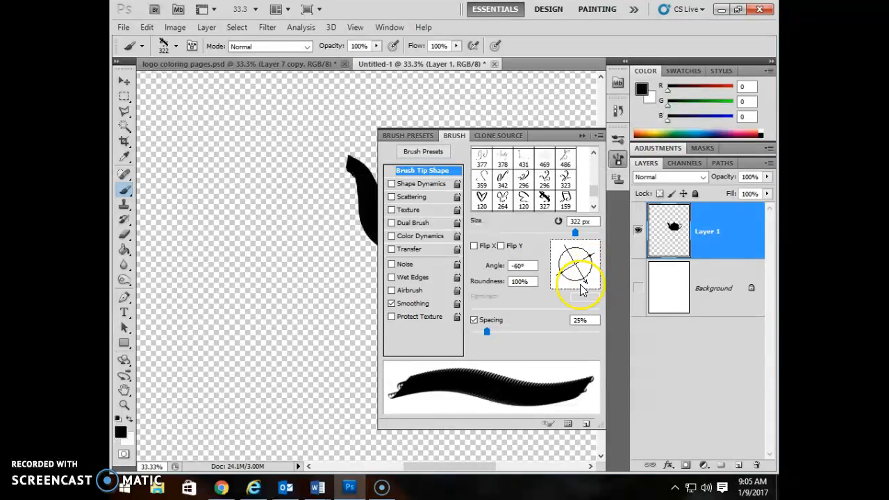
left_click_drag(587, 286, 584, 283)
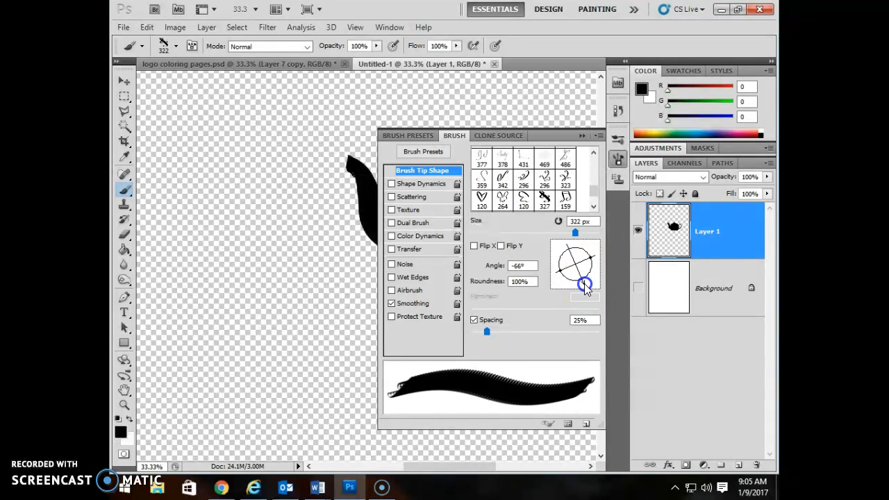
left_click(582, 135)
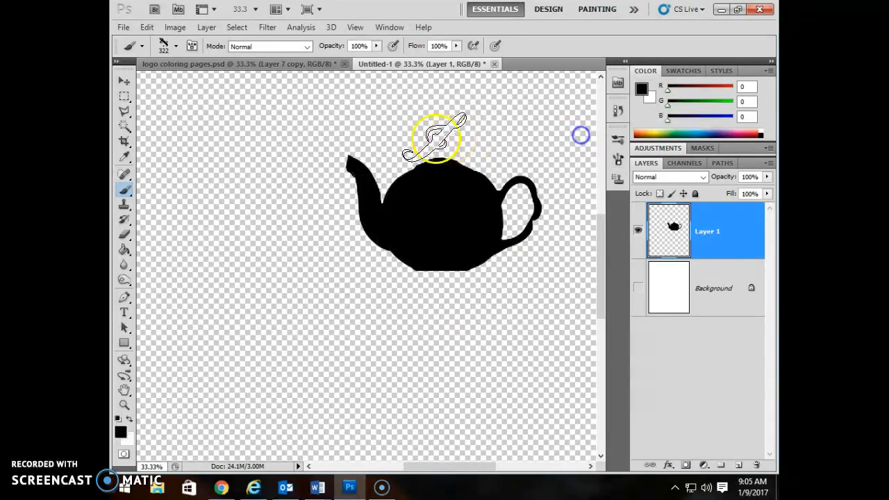
left_click(435, 142)
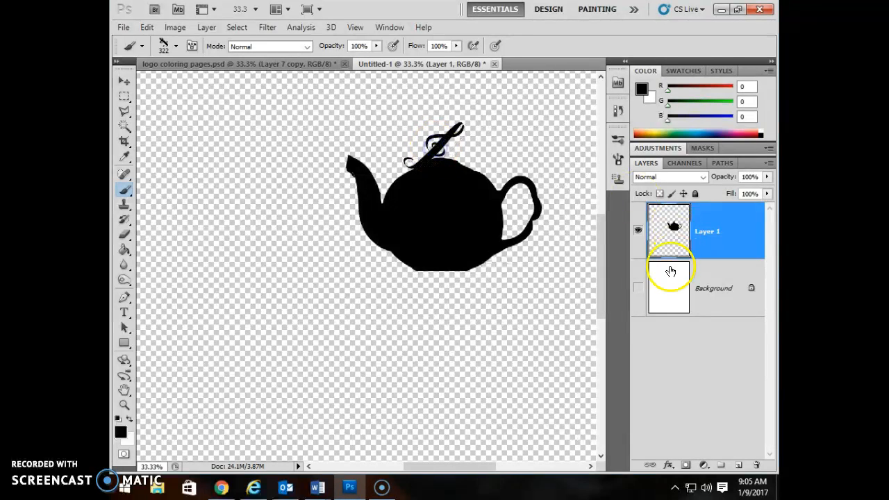
left_click(526, 233)
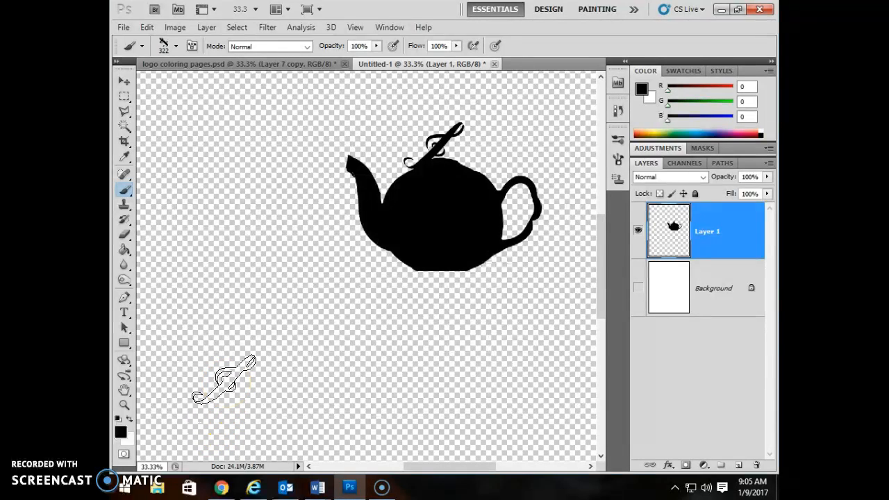
- Switch to File Explorer and open the Arts Extravaganza brush folder under Classes, Teacher handouts, Brushes on the public (P:) drive
left_click(160, 489)
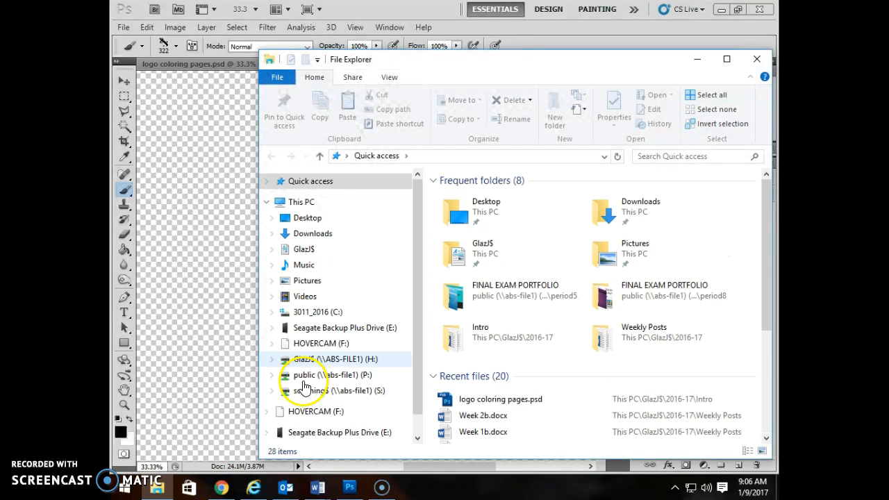
left_click(350, 375)
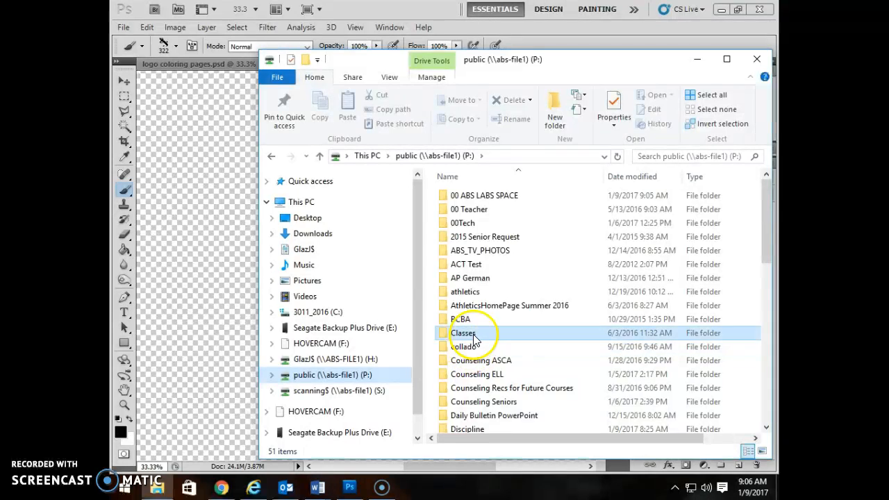
double_click(462, 333)
double_click(459, 389)
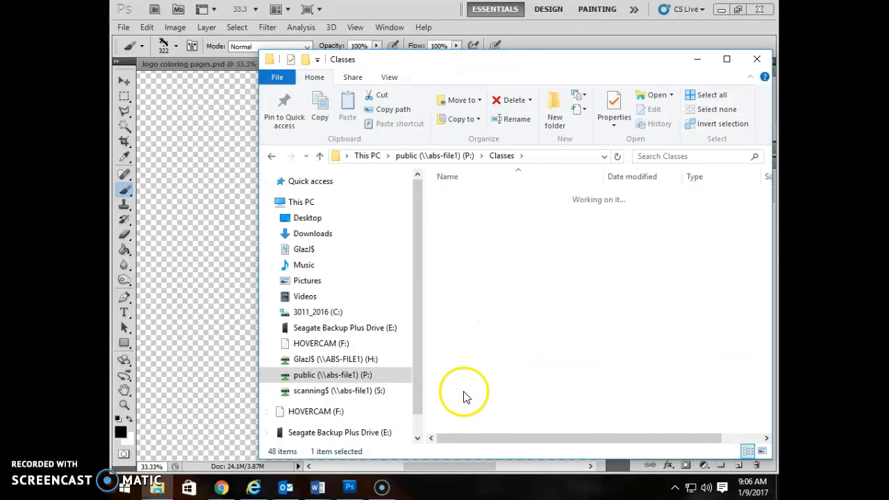
left_click(462, 209)
double_click(462, 209)
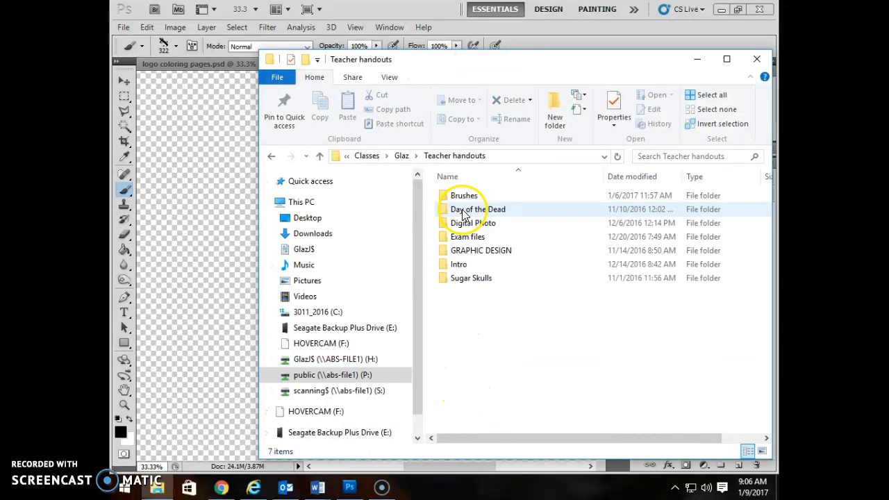
left_click(469, 198)
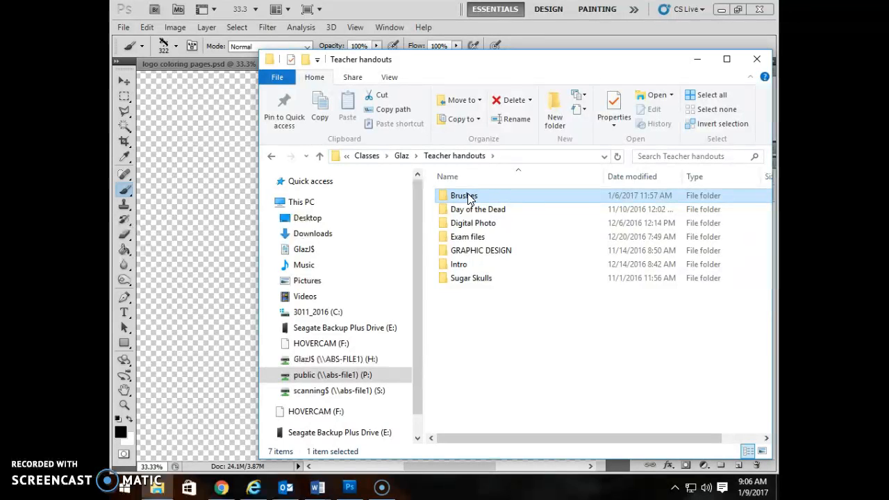
double_click(469, 198)
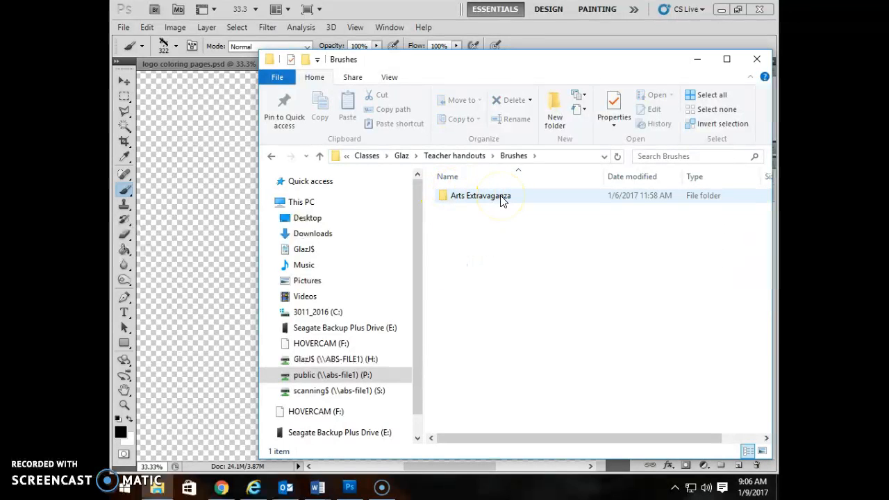
double_click(503, 198)
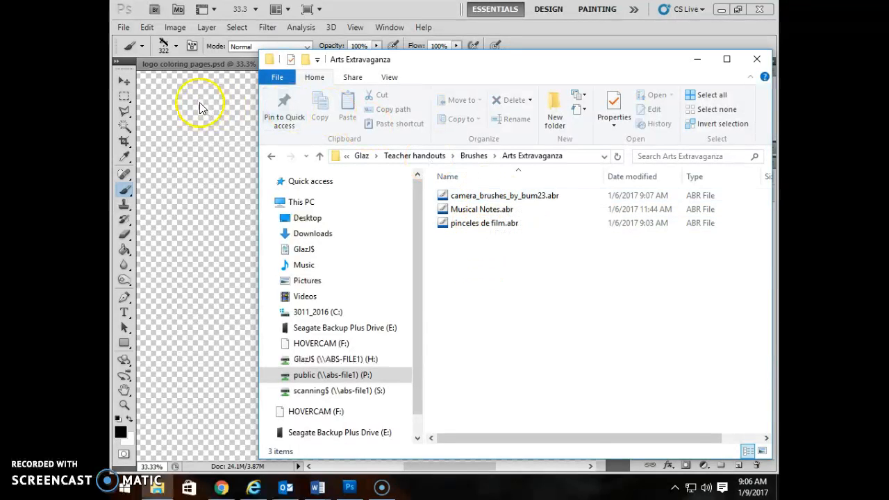
- Return to Photoshop and look through the brush presets available for the Brush tool
left_click(359, 16)
left_click(124, 173)
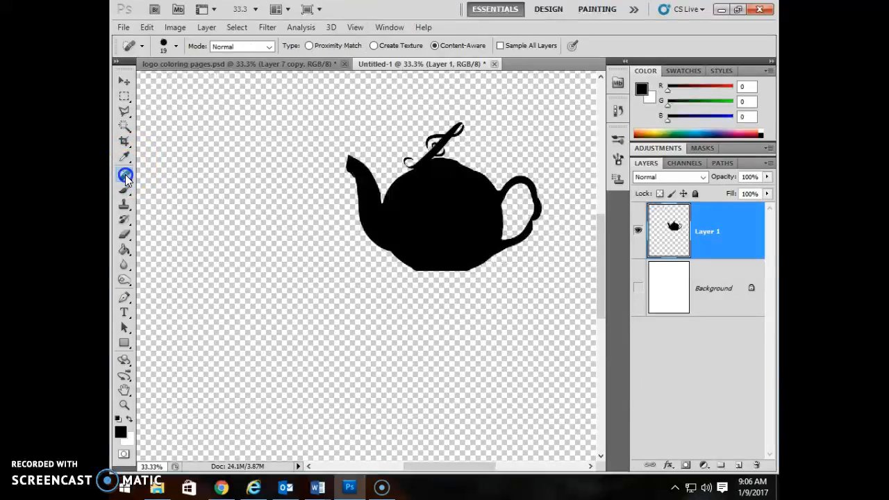
left_click(124, 189)
left_click(171, 55)
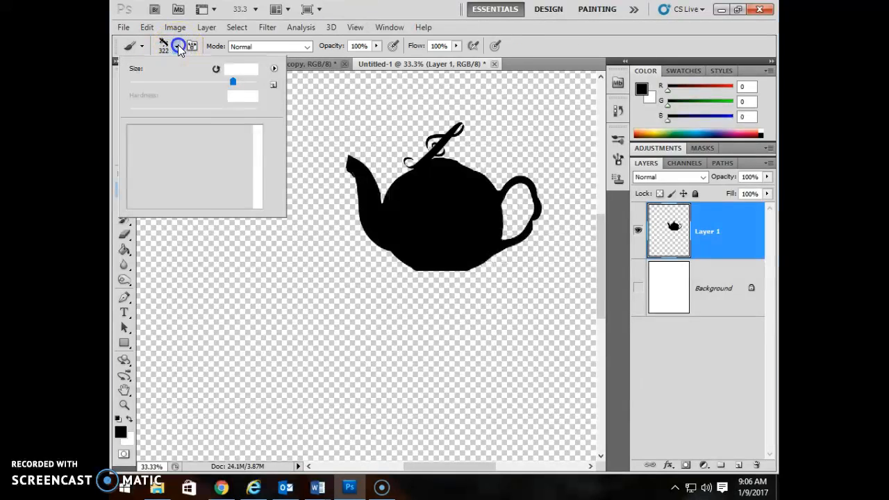
left_click_drag(262, 178, 260, 205)
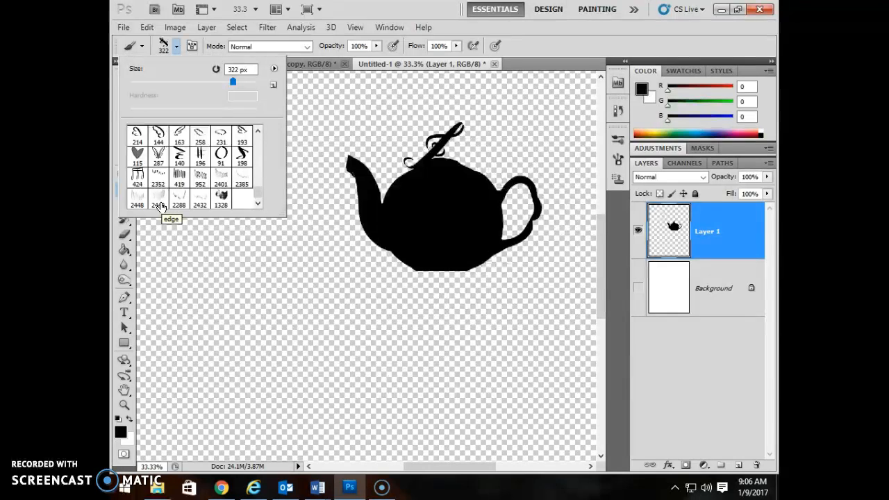
- Rename Layer 1 as teapot and add a new layer above it named Music
double_click(708, 231)
type("teapot")
key("Return")
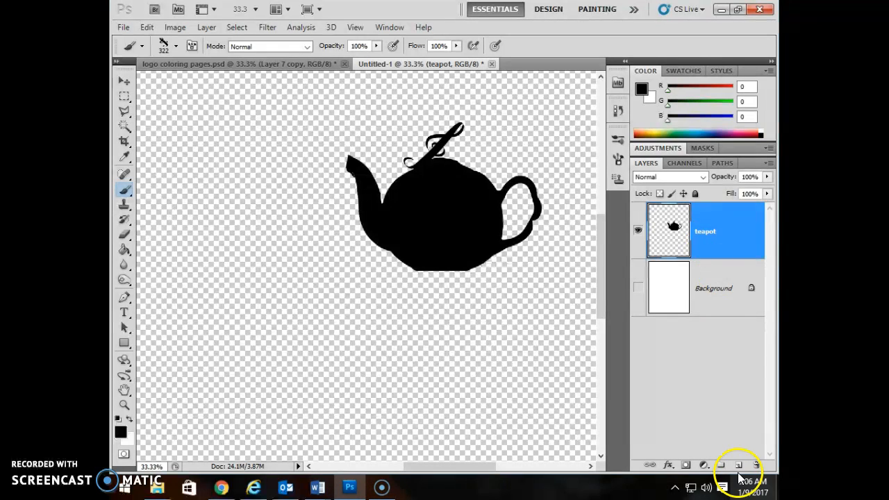
left_click(739, 466)
double_click(710, 232)
type("Music")
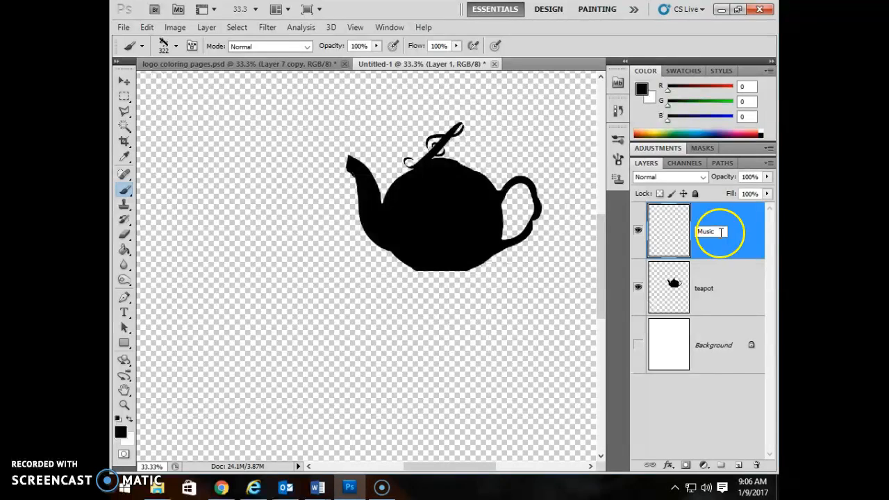
- Add another layer named Art above the Music layer and make the Background layer visible
left_click(739, 464)
double_click(710, 232)
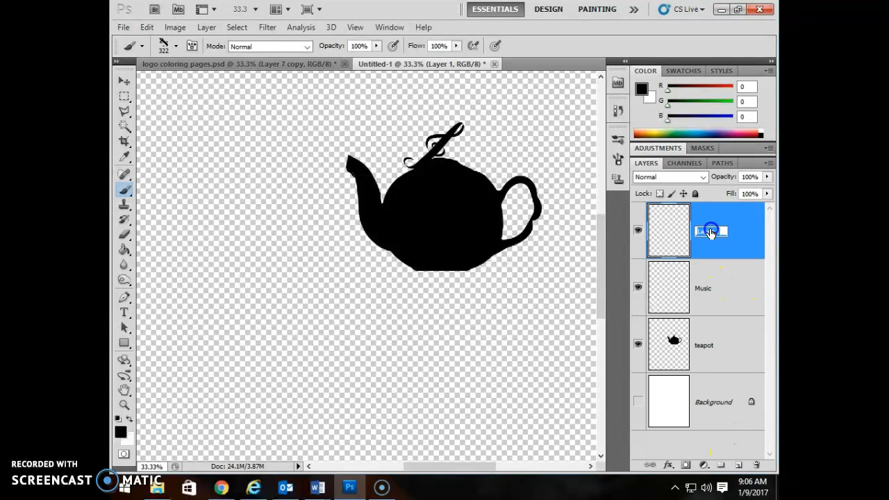
type("Art")
key("Return")
left_click(704, 232)
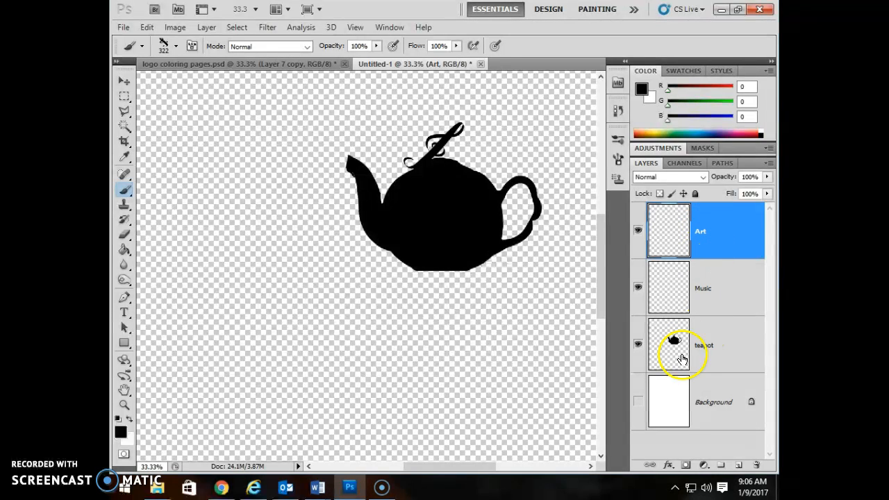
left_click(638, 403)
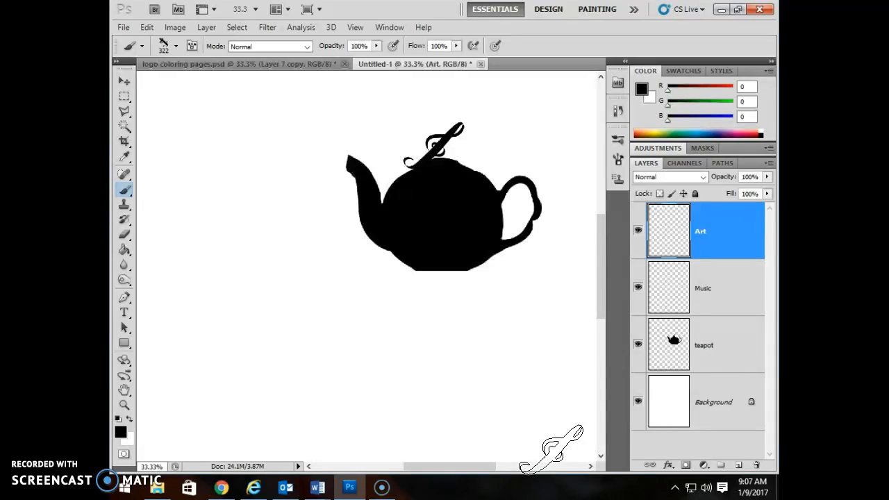
- Activate the Horizontal Type tool and look through the fonts available for it
left_click(124, 313)
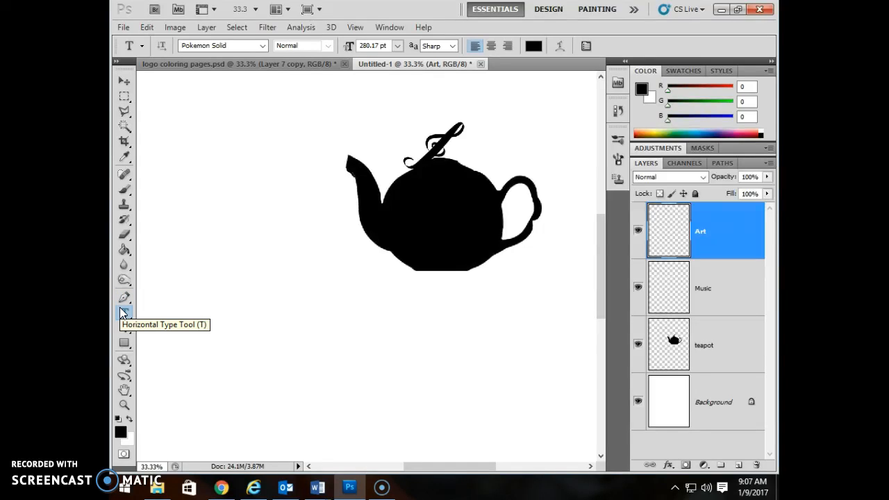
left_click(263, 47)
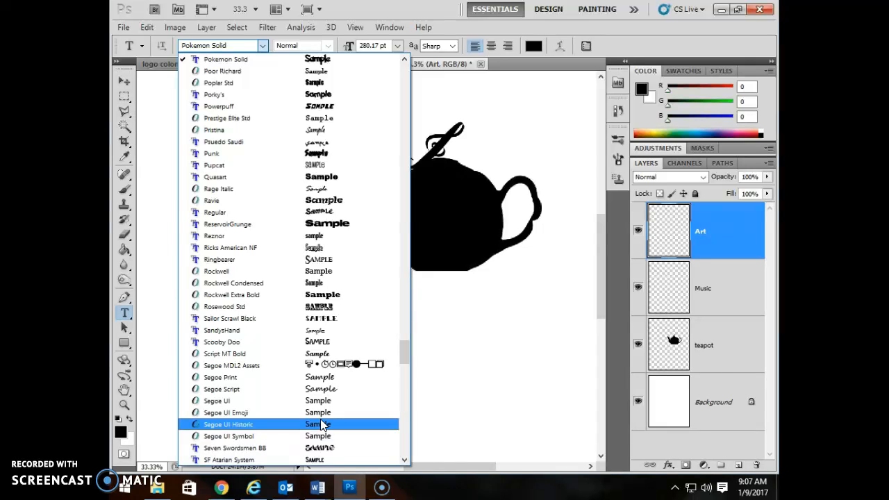
key("Up")
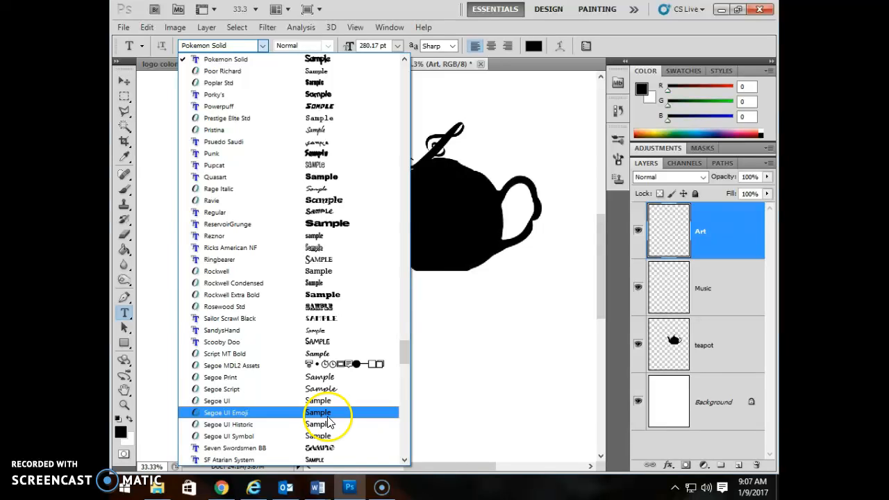
- Switch to the Week 2b.docx Word document and review the contest guidelines on required wording and arts themes
left_click(318, 489)
left_click(266, 441)
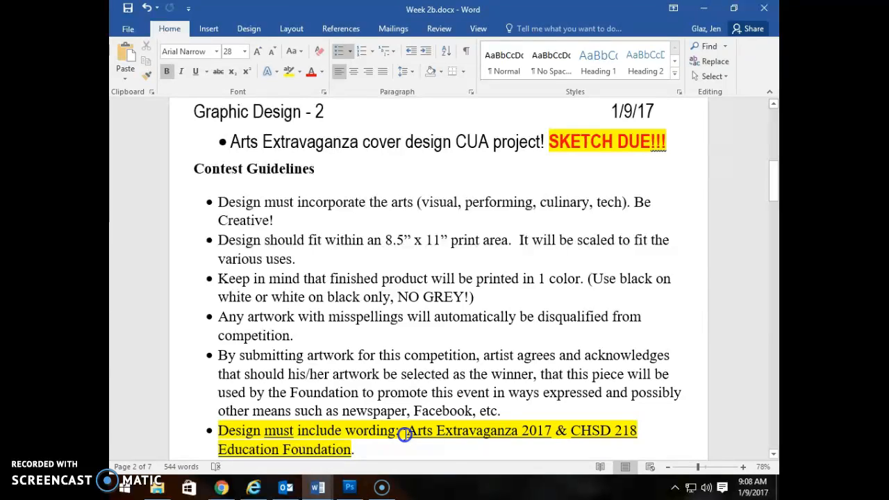
left_click_drag(399, 430, 446, 453)
left_click_drag(420, 202, 622, 202)
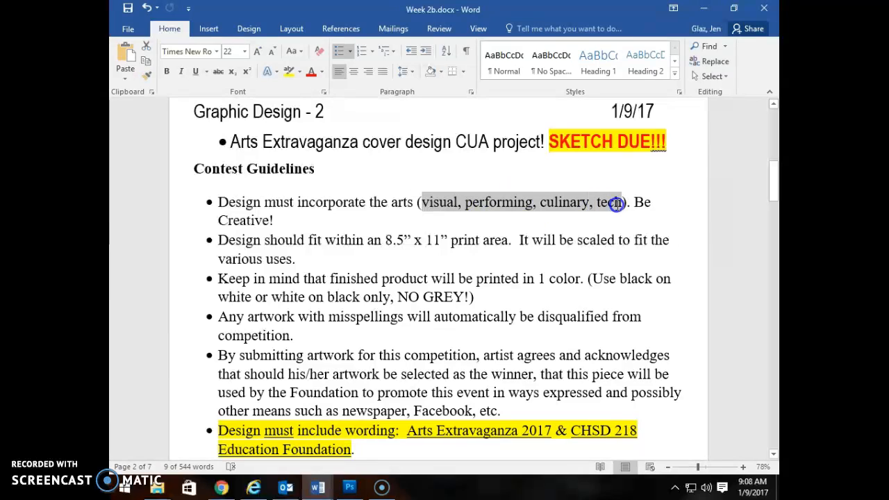
left_click(564, 278)
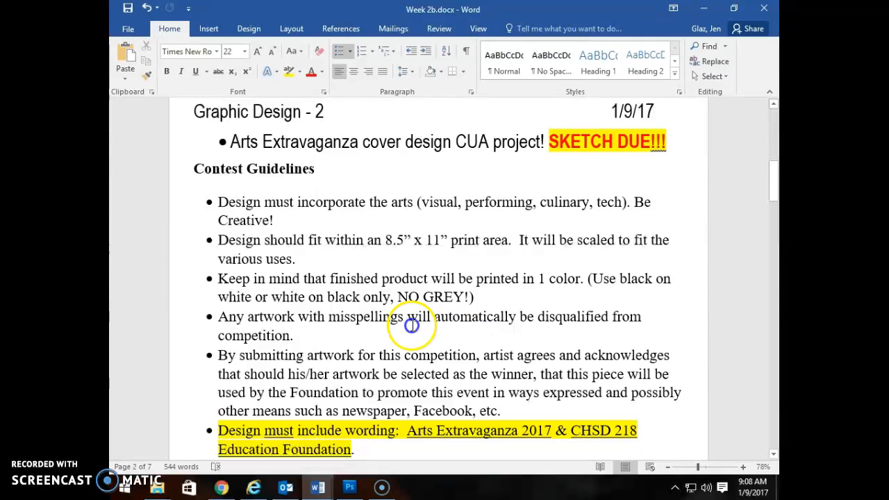
left_click(521, 343)
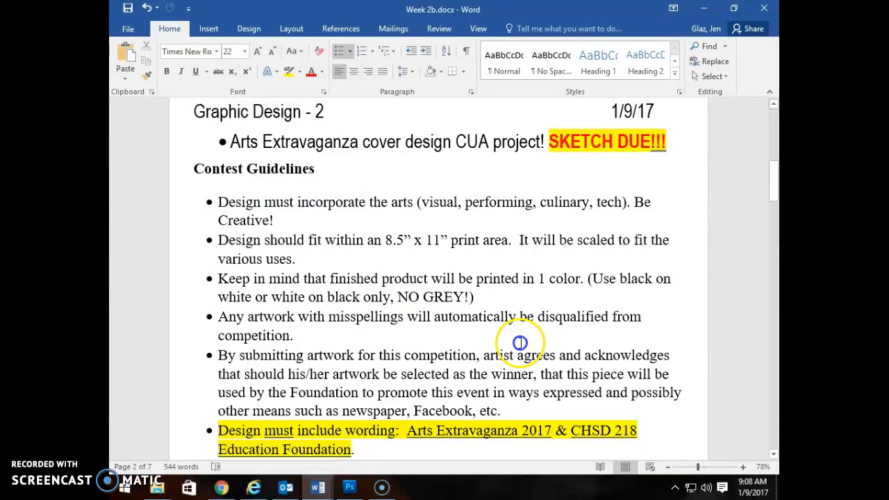
left_click(708, 8)
- Draw a wide paragraph text box below the teapot with the Horizontal Type tool on the Art layer
left_click(125, 313)
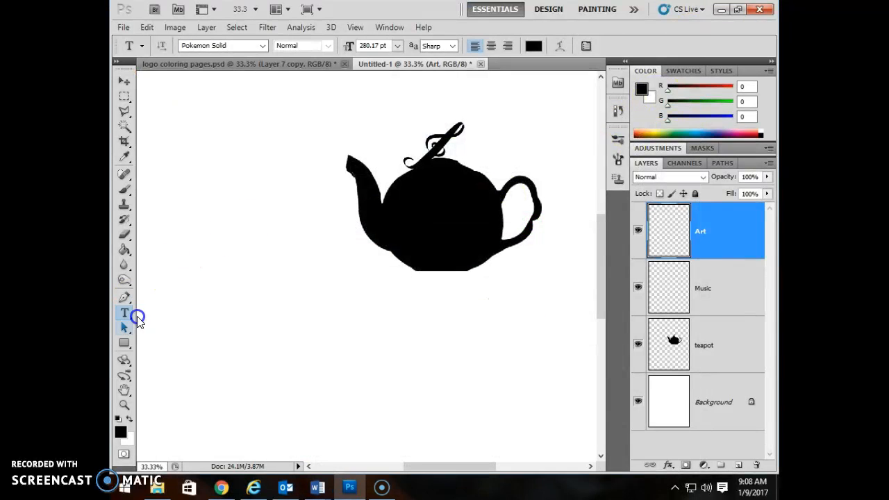
left_click_drag(213, 310, 525, 400)
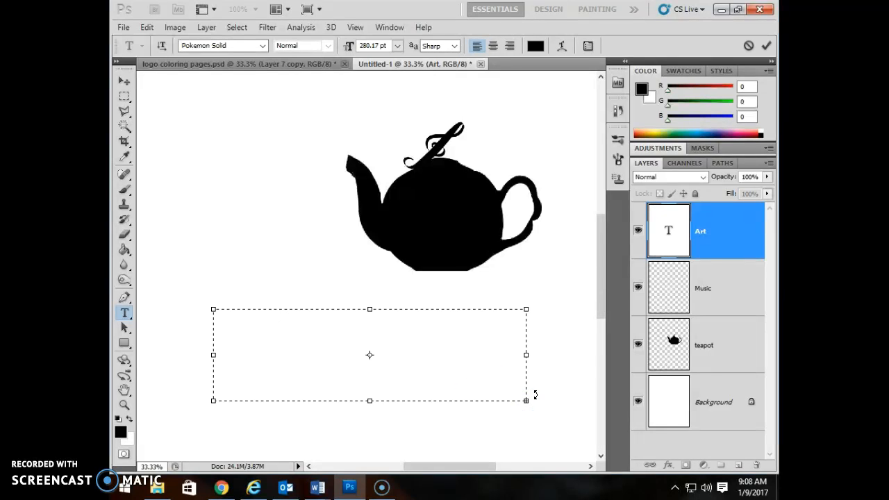
left_click(475, 387)
left_click(506, 350)
left_click(362, 341)
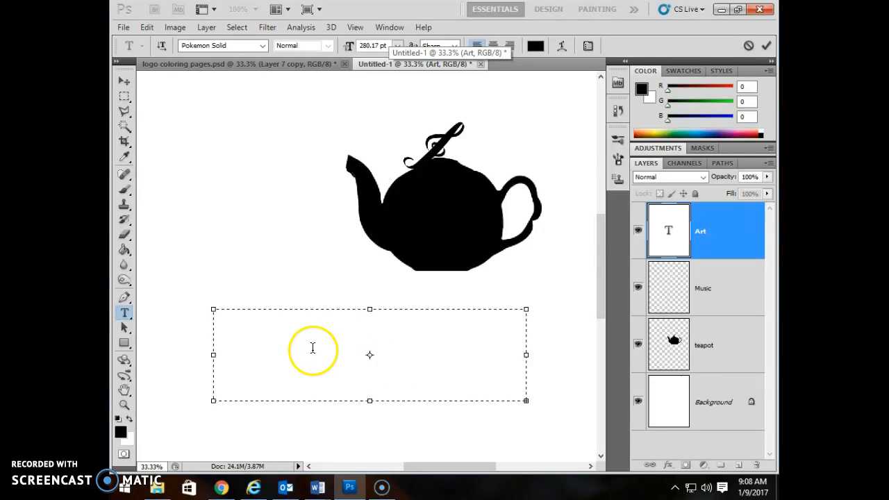
- Enter the text "hillo" in the box in Pokemon Solid and set its size to 48 pt
left_click(397, 46)
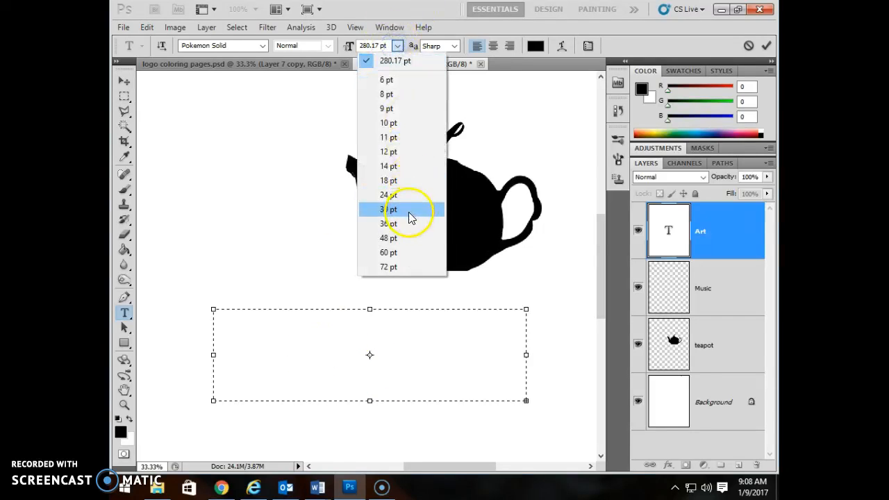
left_click(399, 206)
left_click(397, 46)
left_click(393, 237)
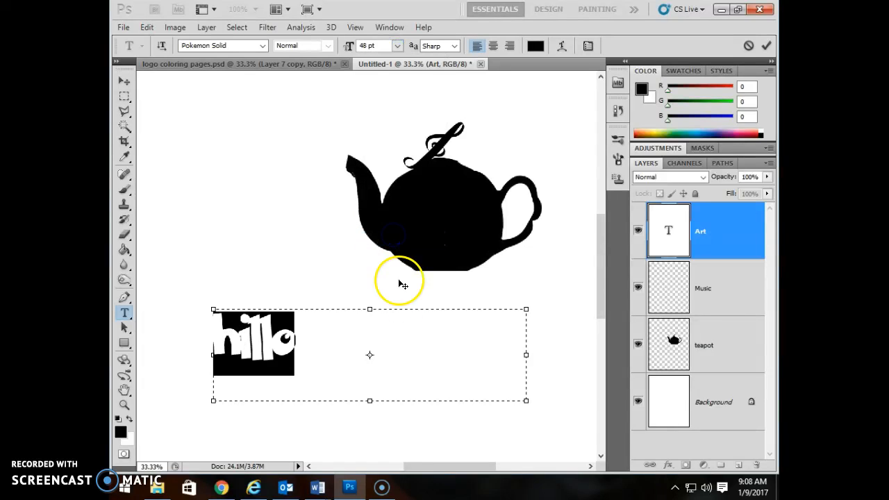
left_click(687, 295)
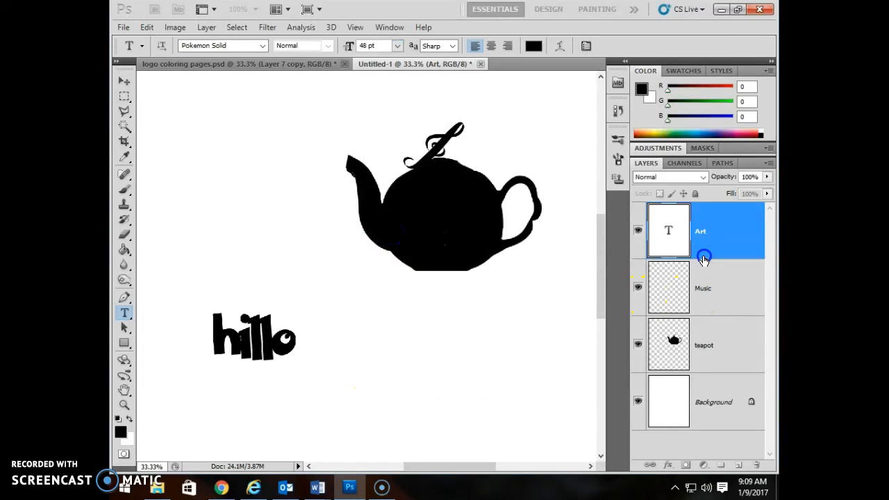
right_click(705, 248)
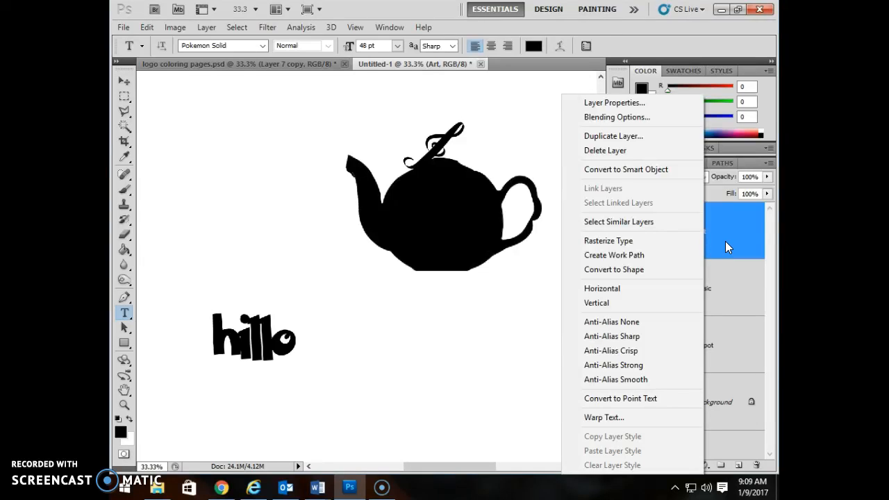
left_click(280, 342)
right_click(280, 341)
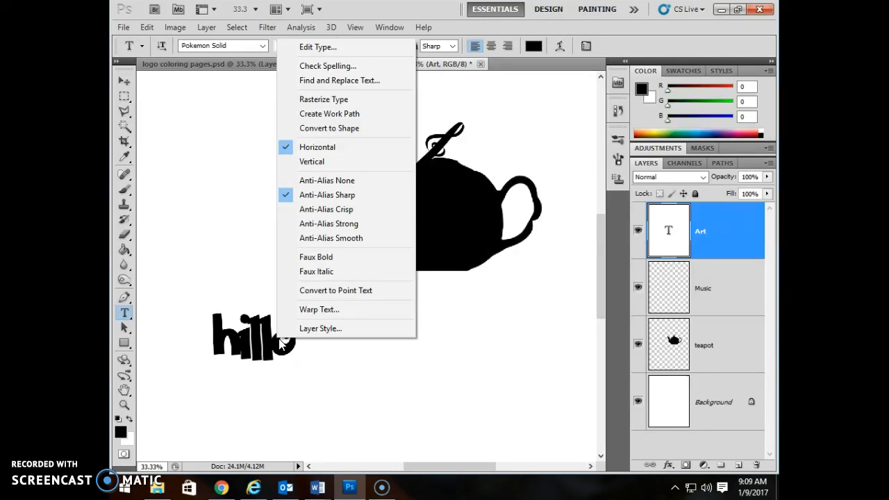
left_click(672, 233)
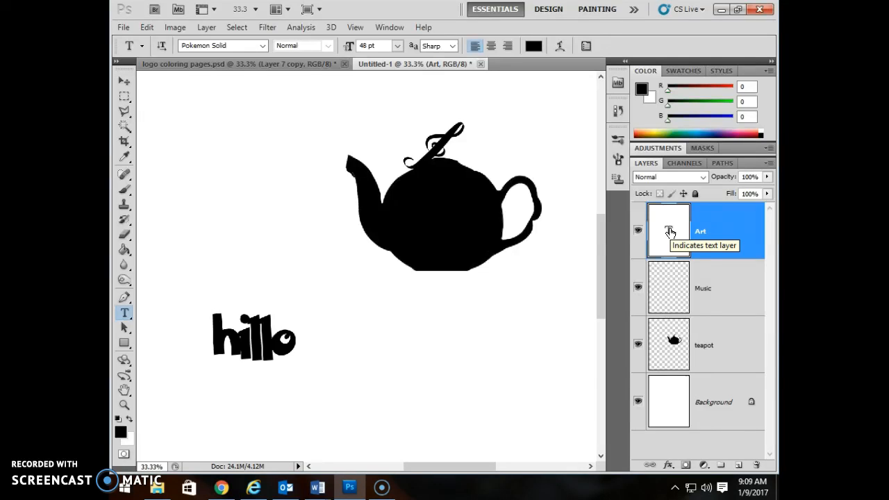
- Run Check Spelling on the Art layer's text and try the suggestion "hello" for "hillo"
double_click(670, 233)
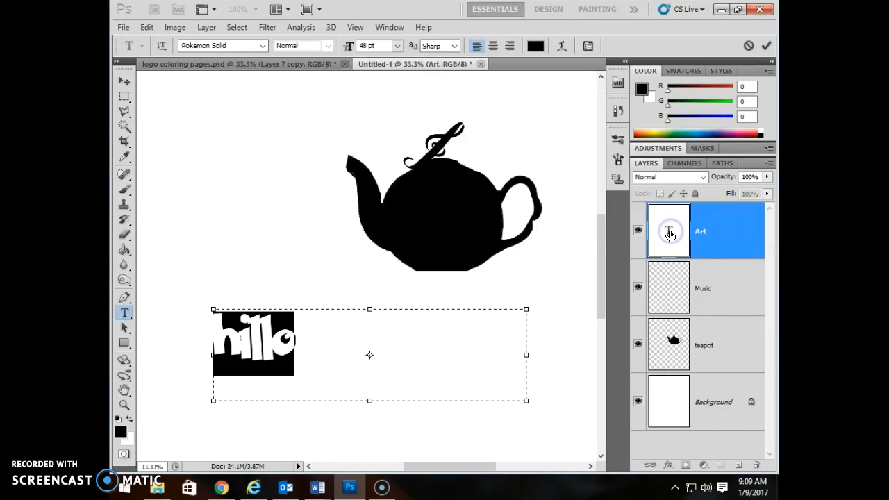
right_click(301, 356)
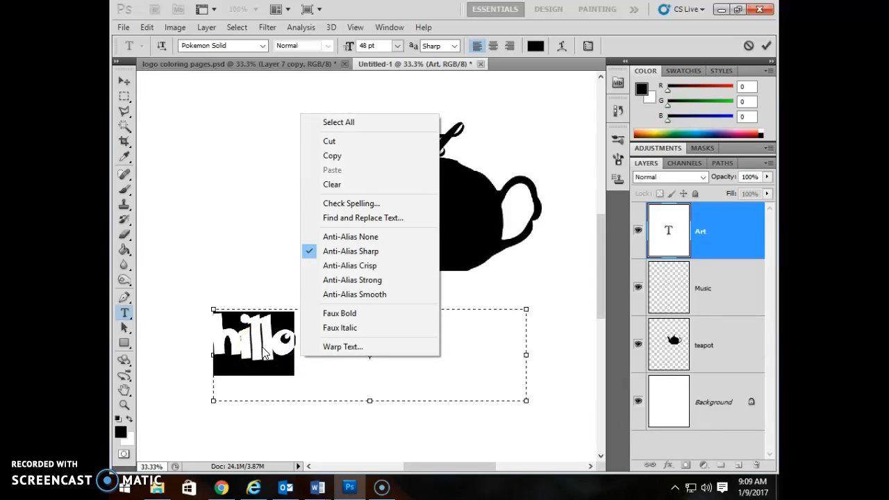
left_click(334, 203)
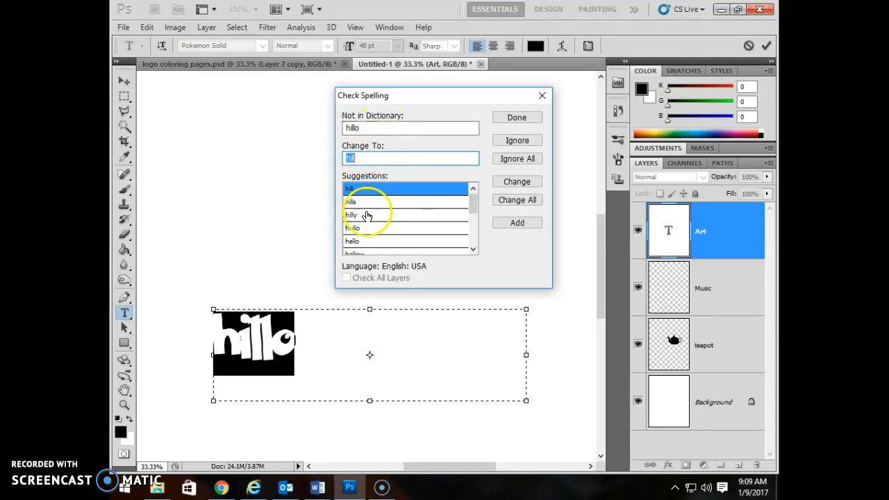
left_click(367, 242)
left_click(516, 118)
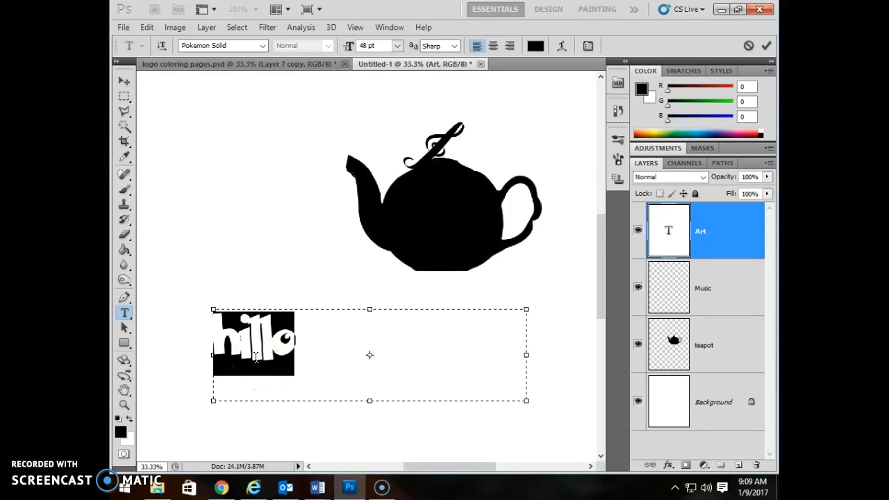
- Replace the "i" in the Art layer's text with "e" to spell "hello", commit the edit and make the Music layer active
left_click(255, 355)
key("BackSpace")
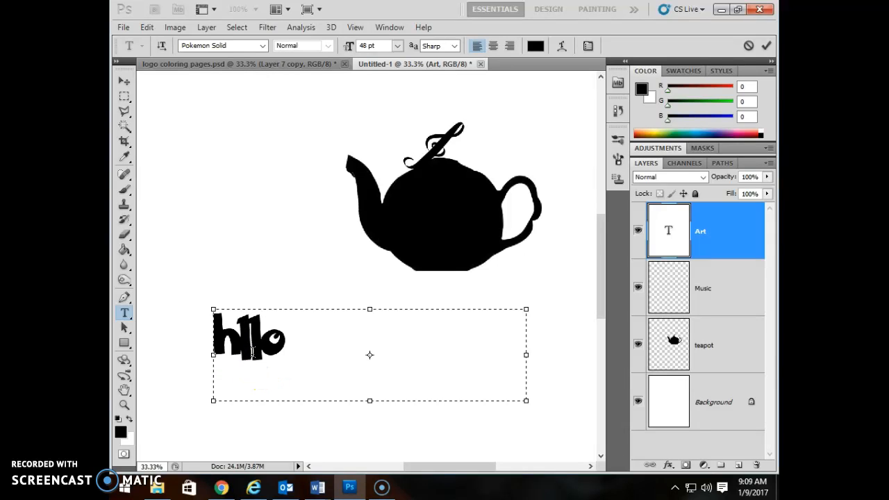
type("e")
left_click(172, 432)
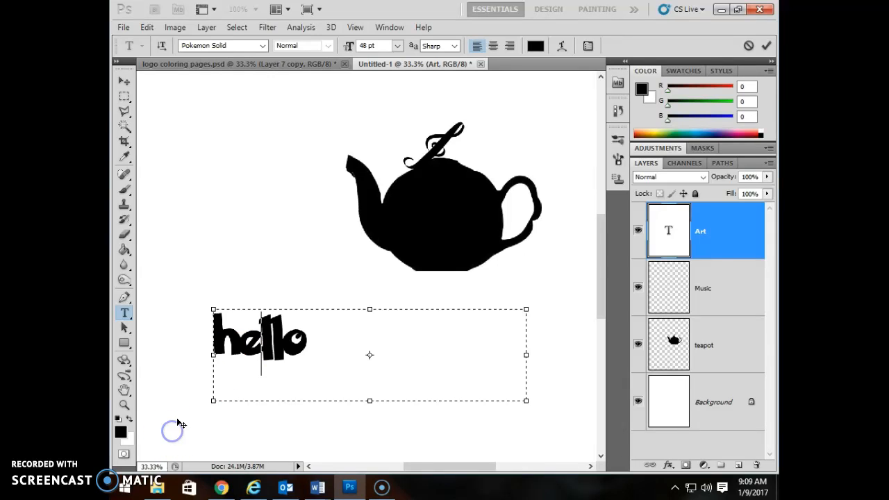
left_click(704, 290)
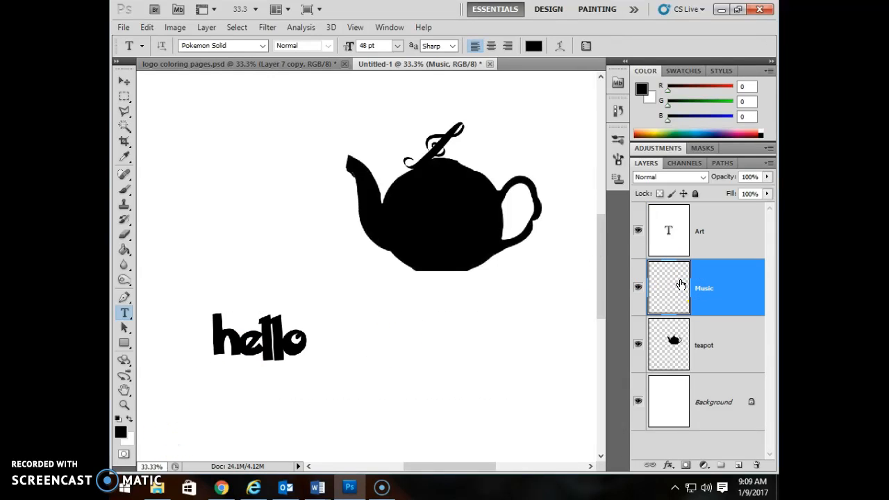
left_click(619, 254)
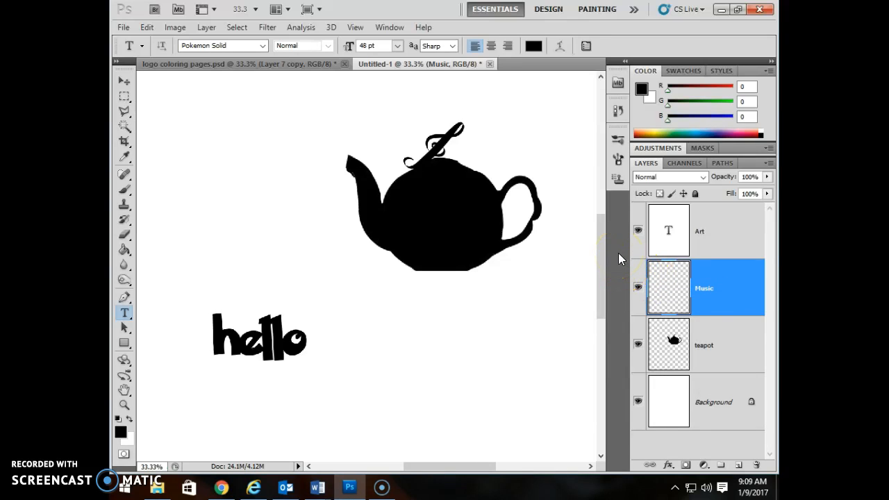